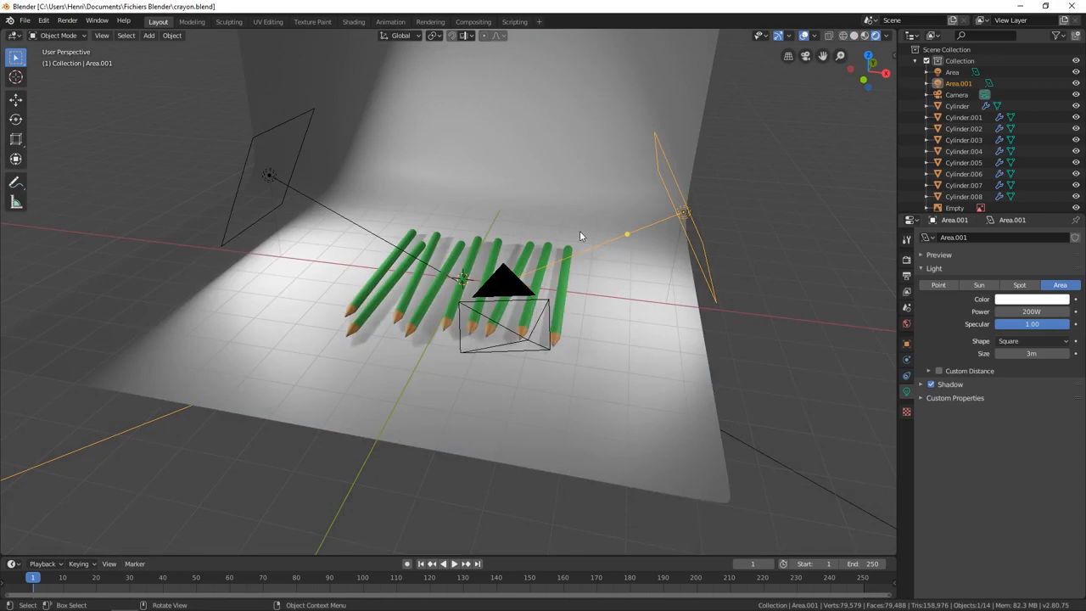
# View the pencil scene through the camera and select the area light named Area
pyautogui.scroll(-4, 631, 355)
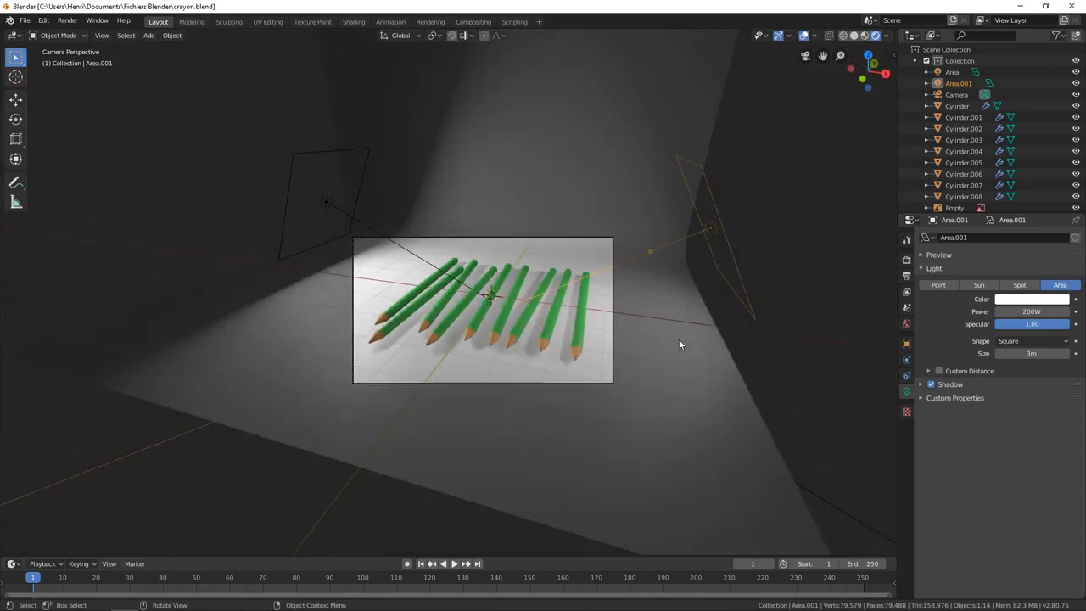
pyautogui.scroll(2, 443, 352)
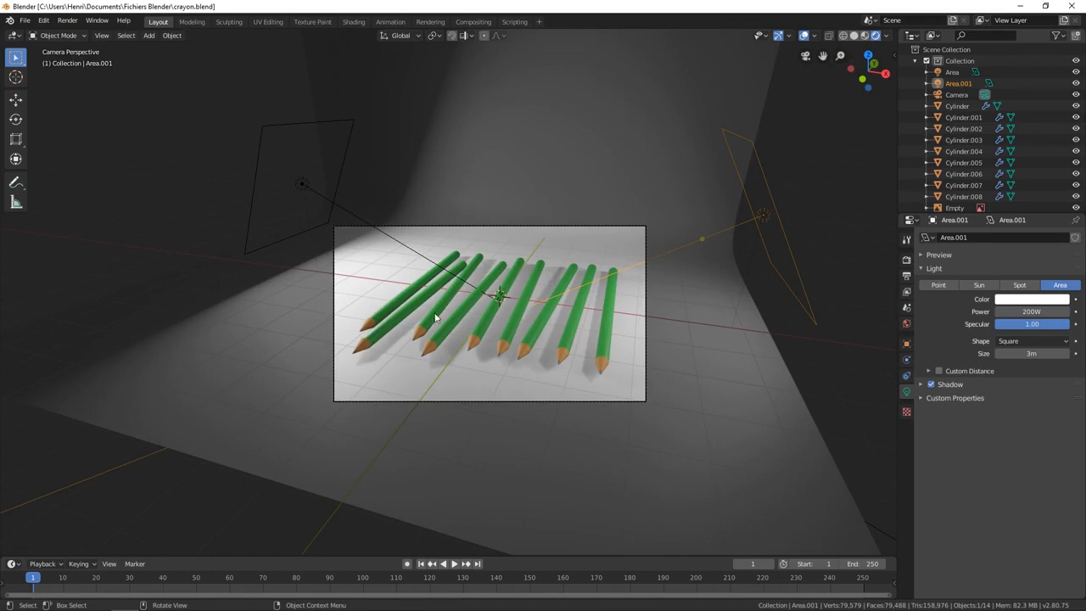
pyautogui.moveTo(532, 361)
pyautogui.mouseDown(button='middle')
pyautogui.moveTo(456, 335)
pyautogui.moveTo(465, 324)
pyautogui.moveTo(548, 340)
pyautogui.moveTo(566, 383)
pyautogui.moveTo(666, 390)
pyautogui.moveTo(626, 393)
pyautogui.mouseUp(button='middle')
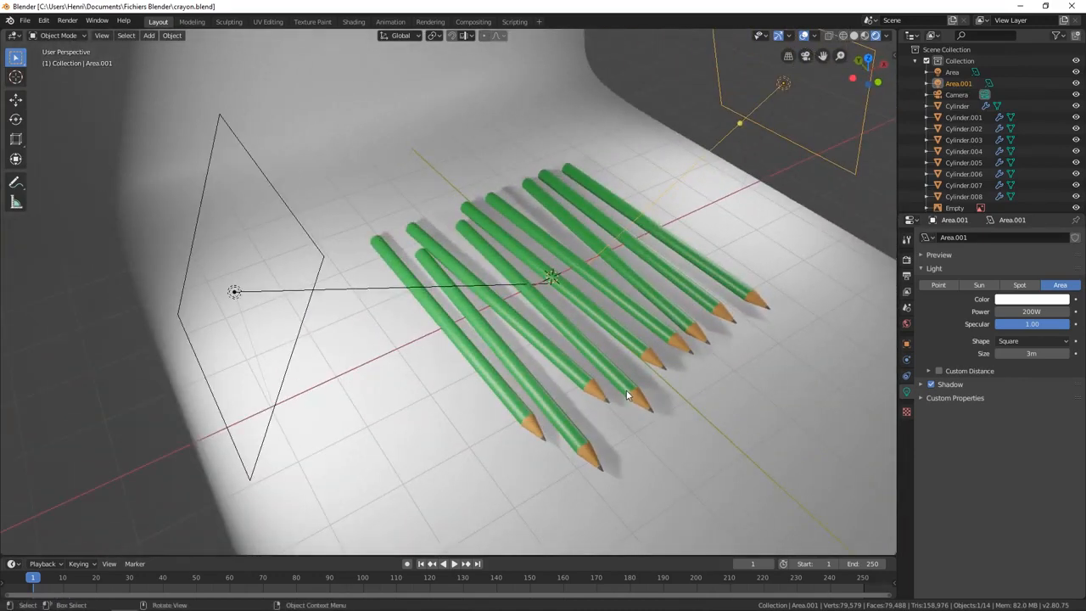
pyautogui.press('KP_0')
pyautogui.scroll(3, 446, 365)
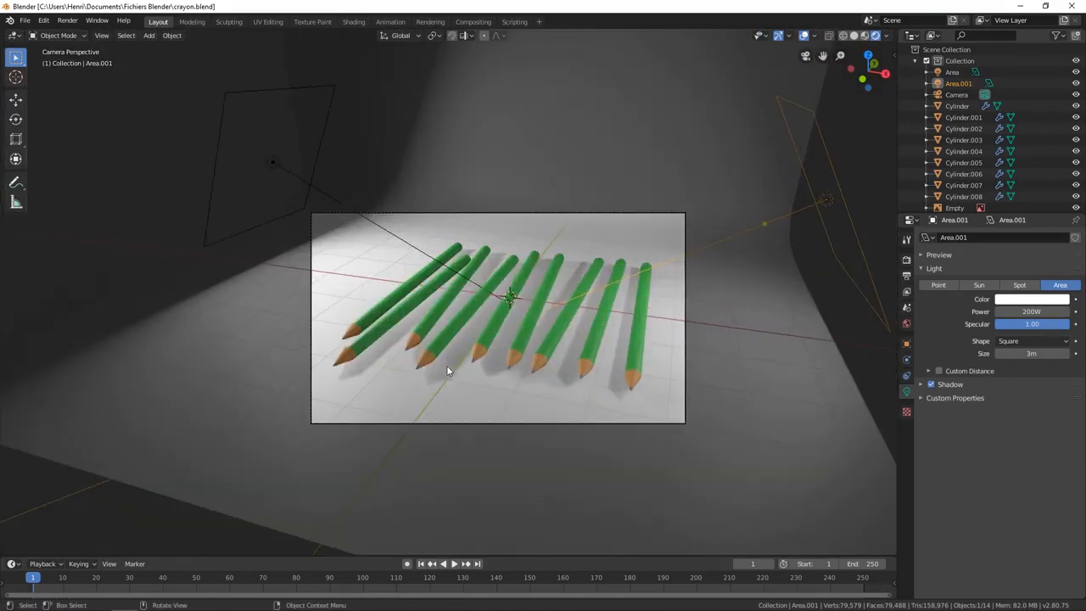
pyautogui.scroll(-2, 446, 365)
pyautogui.scroll(-1, 446, 365)
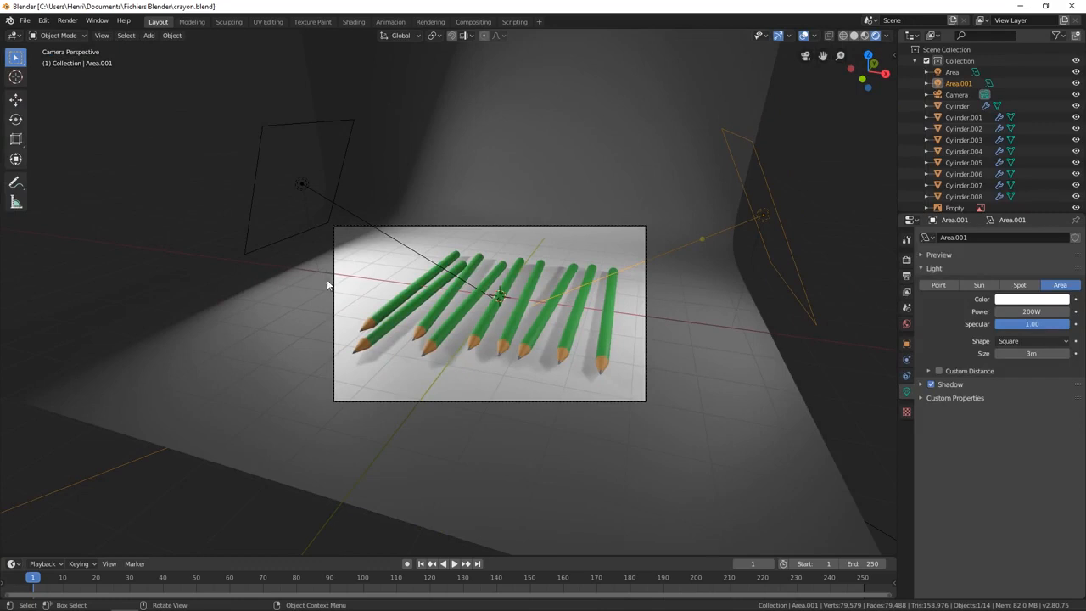
pyautogui.click(296, 186)
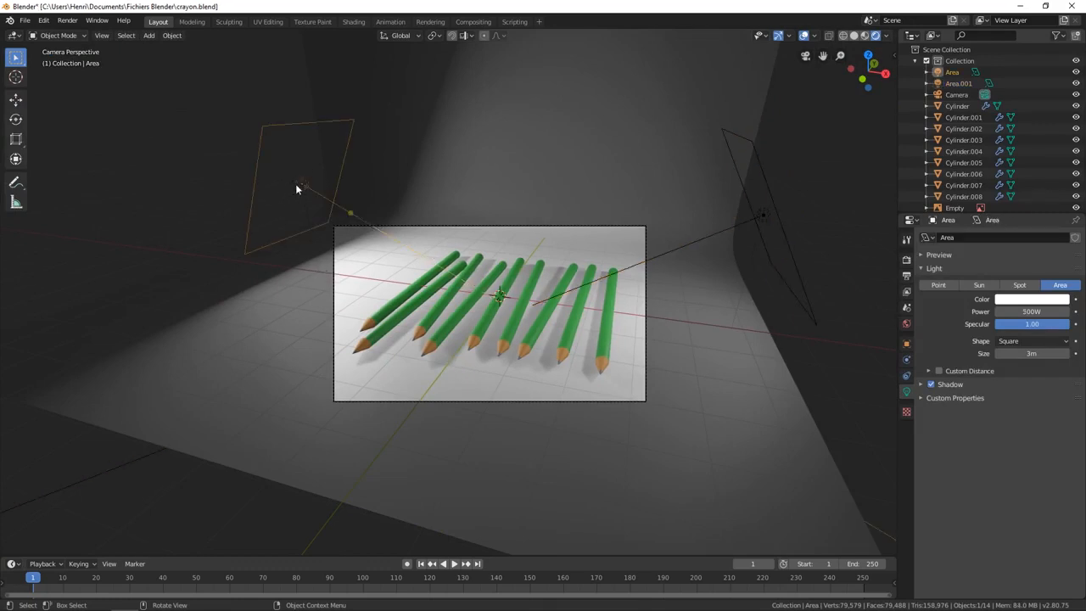
pyautogui.press('g')
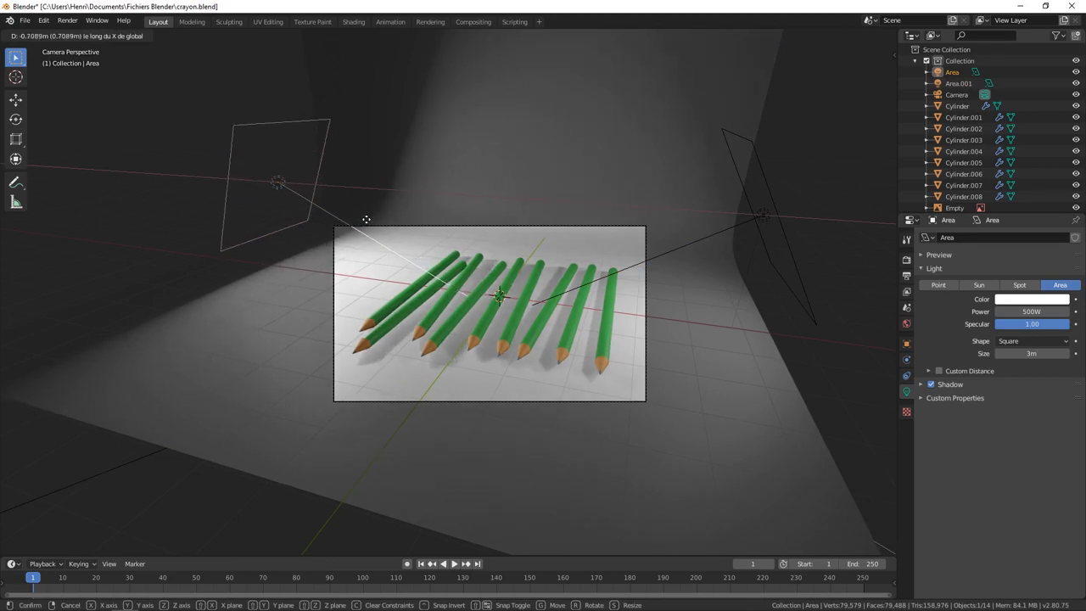
pyautogui.press('x')
pyautogui.rightClick(357, 223)
# Move the Area light about -1.49 m along the global X axis, away from the pencils
pyautogui.scroll(5, 331, 235)
pyautogui.keyDown('shift'); pyautogui.moveTo(229, 191); pyautogui.dragTo(337, 300, button='middle'); pyautogui.keyUp('shift')
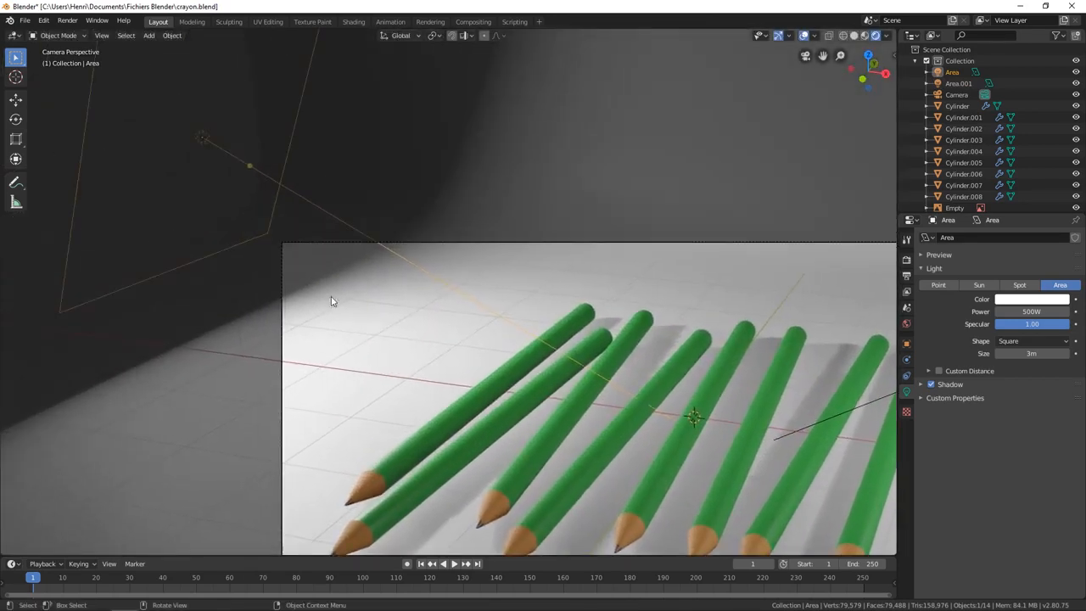
pyautogui.scroll(3, 350, 246)
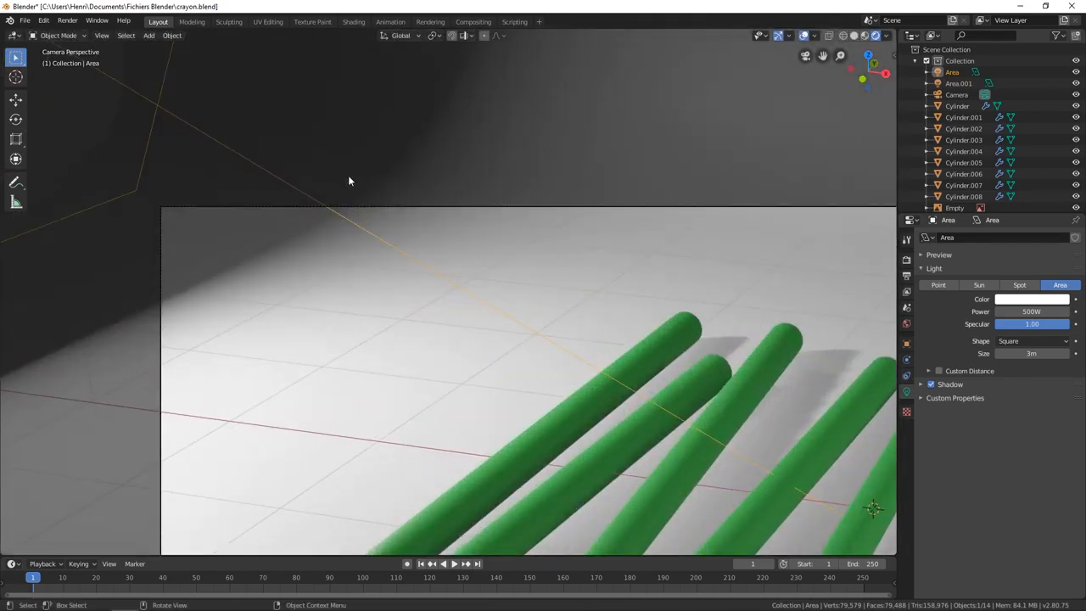
pyautogui.scroll(-6, 348, 181)
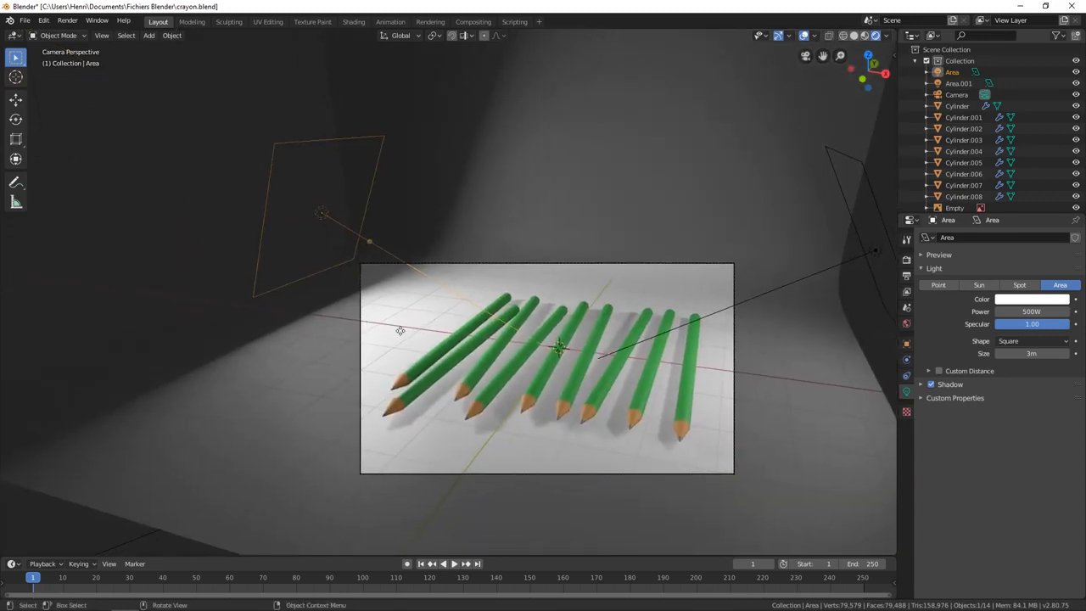
pyautogui.press('g')
pyautogui.press('x')
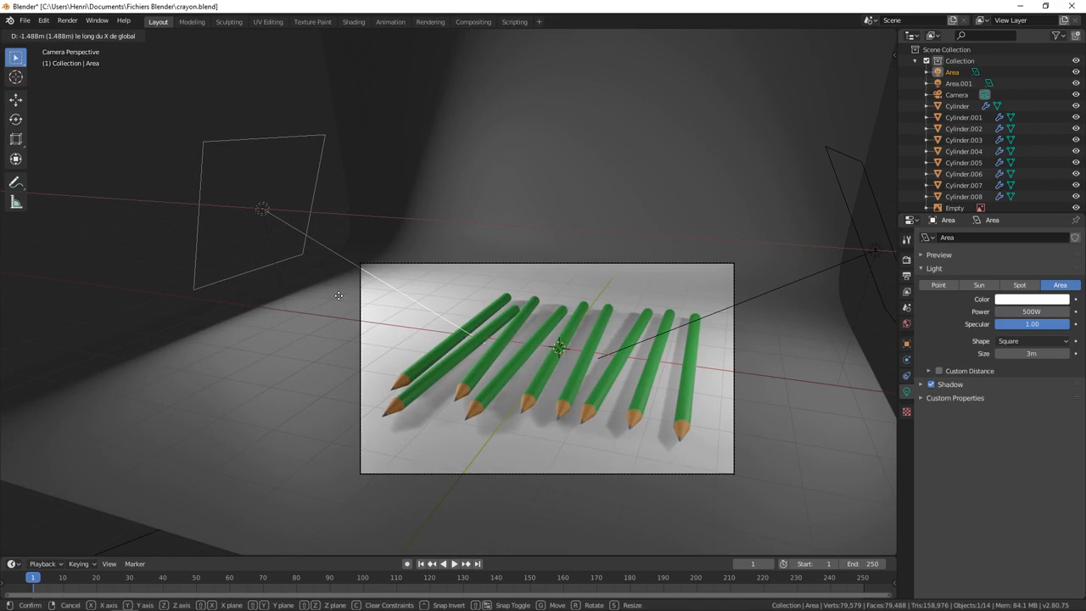
pyautogui.click(339, 294)
pyautogui.scroll(8, 365, 268)
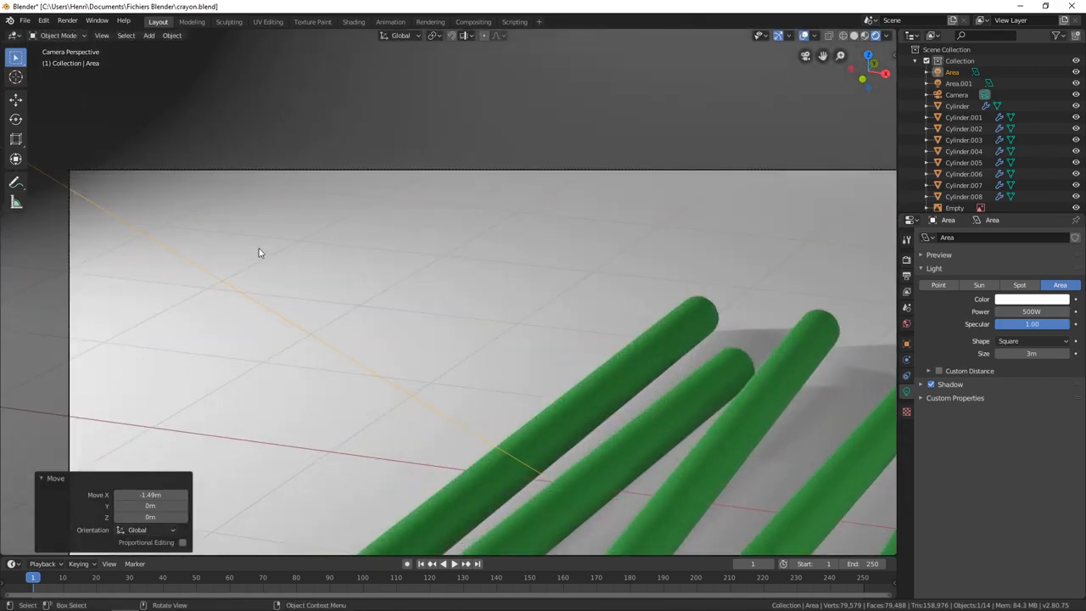
pyautogui.scroll(-6, 345, 262)
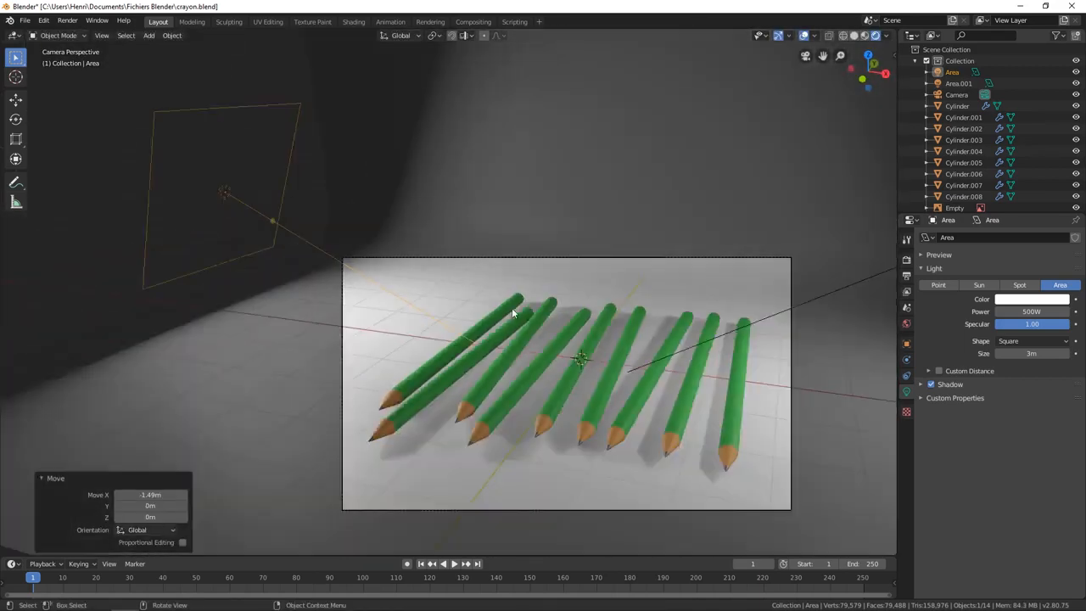
pyautogui.scroll(-2, 514, 315)
pyautogui.moveTo(641, 398)
pyautogui.keyDown('shift'); pyautogui.mouseDown(button='middle')
pyautogui.moveTo(593, 365)
pyautogui.moveTo(634, 393)
pyautogui.mouseUp(button='middle'); pyautogui.keyUp('shift')
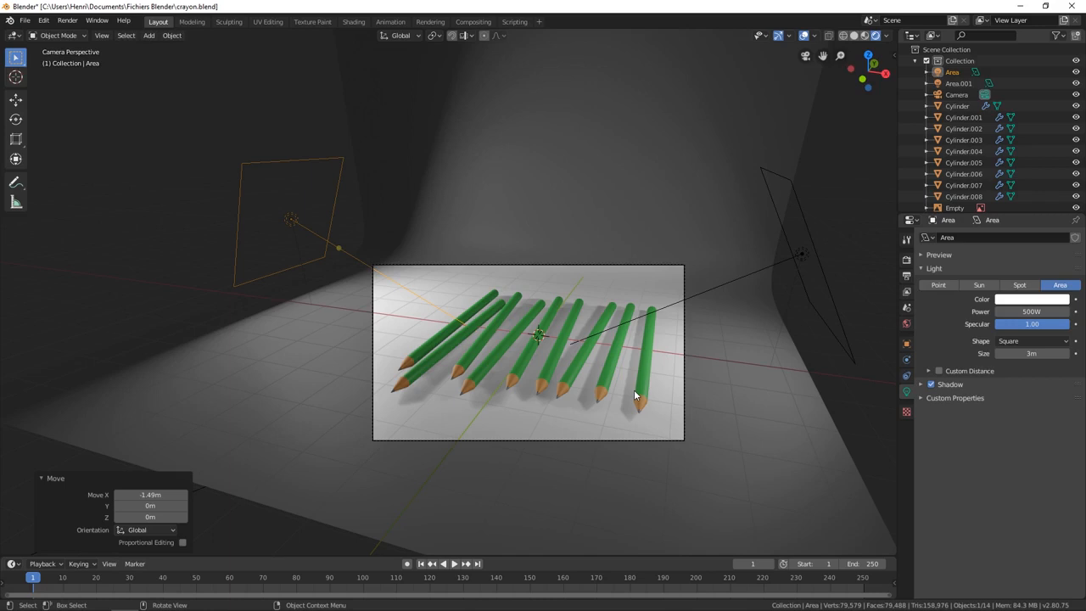
# Enable Contact Shadows in the shadow settings of the Area light
pyautogui.click(907, 260)
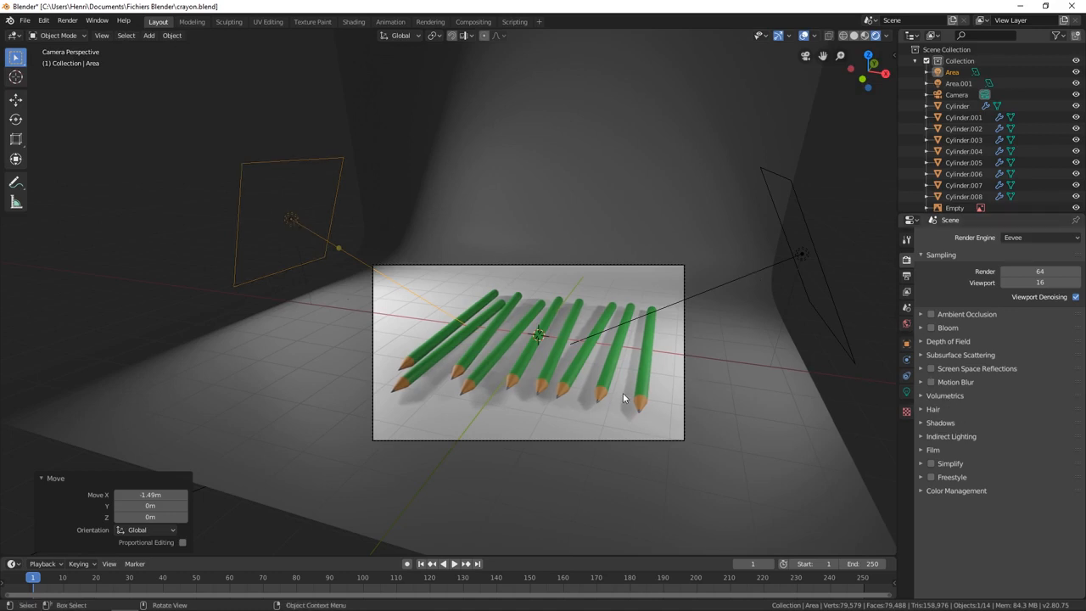
pyautogui.click(906, 392)
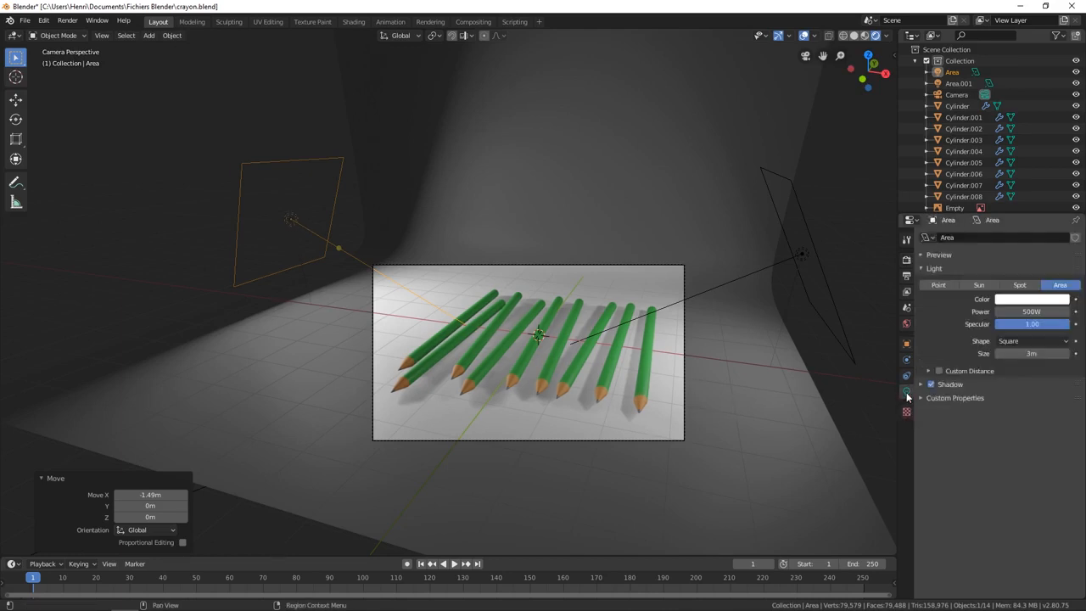
pyautogui.click(921, 386)
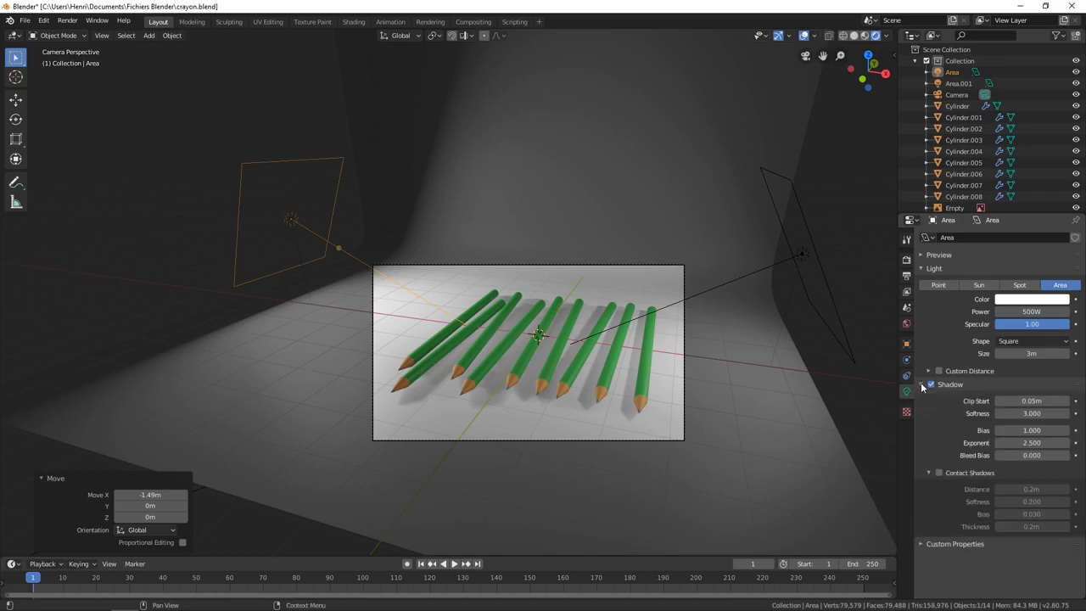
pyautogui.click(939, 474)
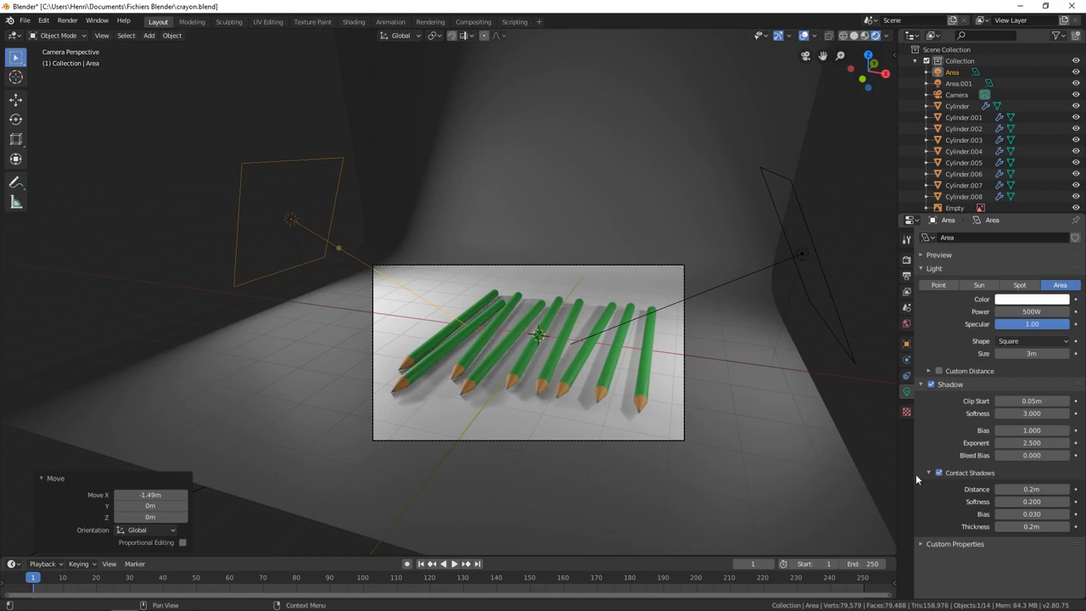
# Examine the shadows under and between the pencils up close and across the whole camera frame
pyautogui.scroll(1, 431, 347)
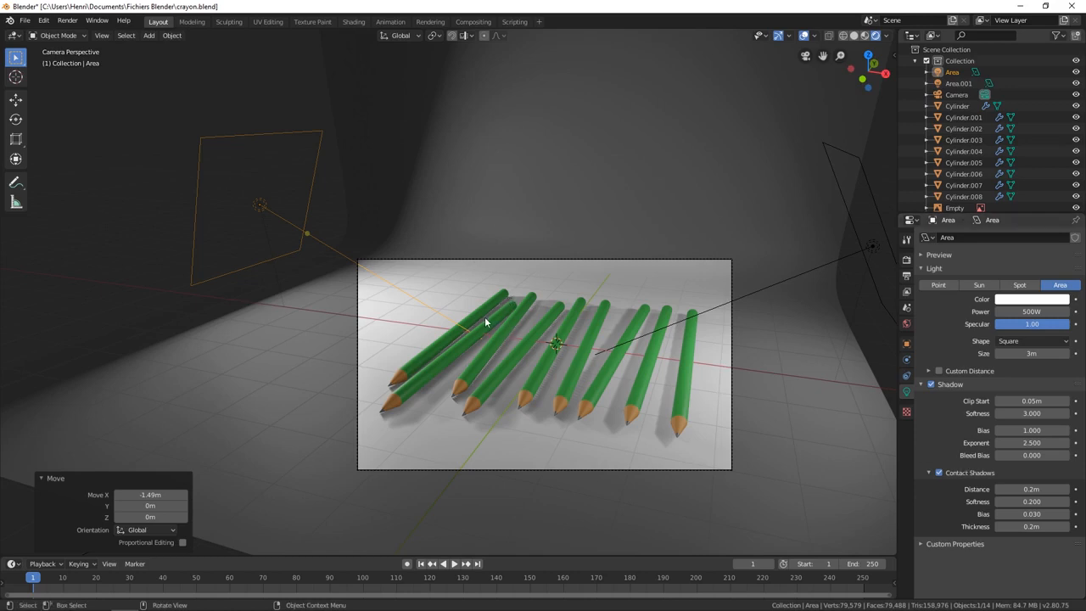
pyautogui.scroll(6, 475, 331)
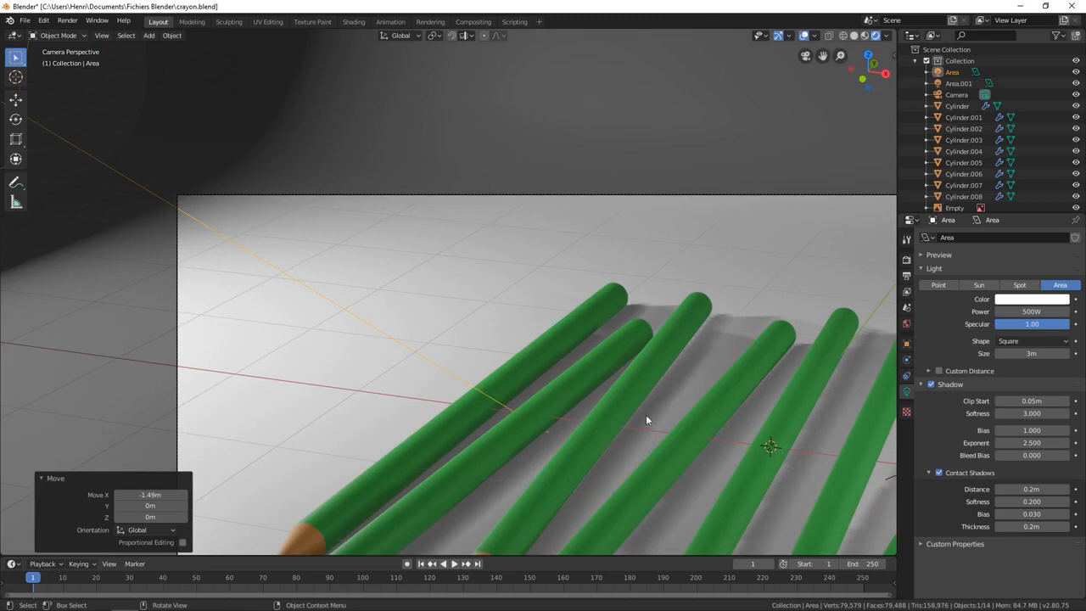
pyautogui.scroll(-3, 661, 391)
pyautogui.scroll(-2, 641, 387)
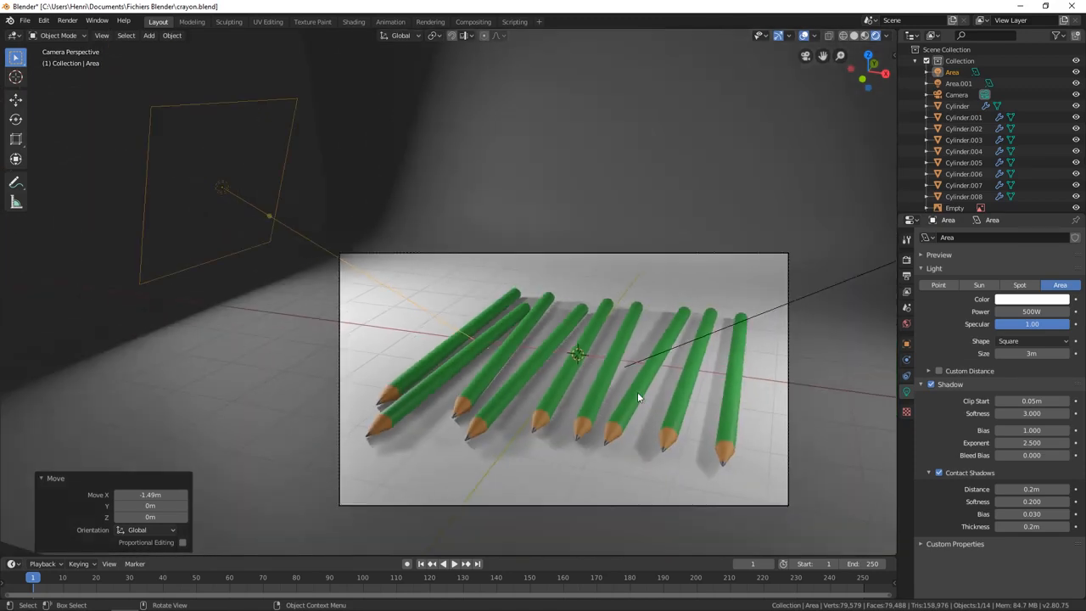
pyautogui.scroll(-1, 638, 394)
pyautogui.scroll(1, 607, 399)
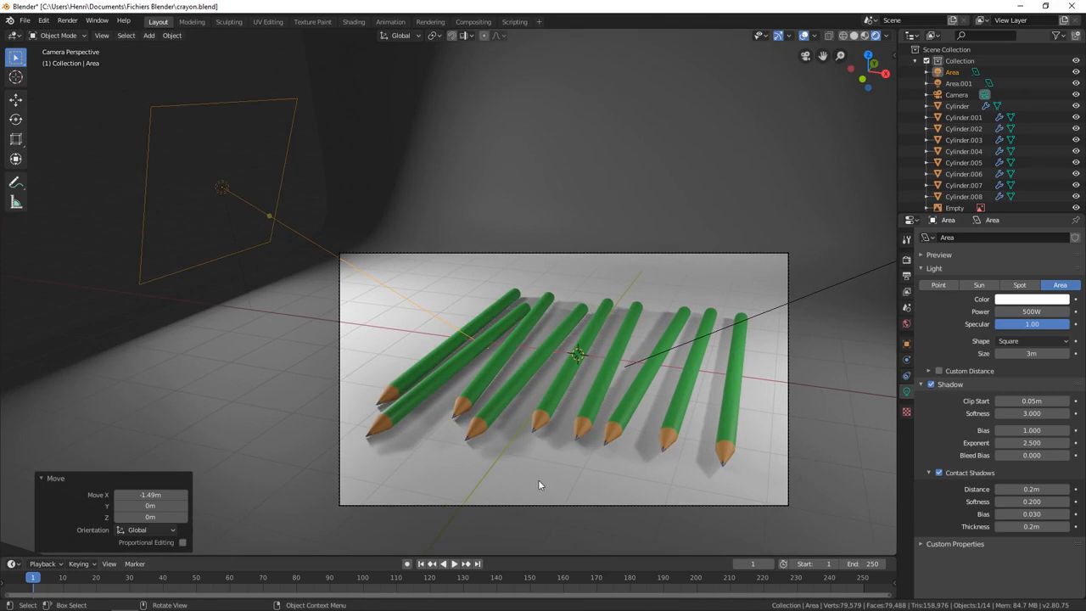
pyautogui.scroll(3, 492, 391)
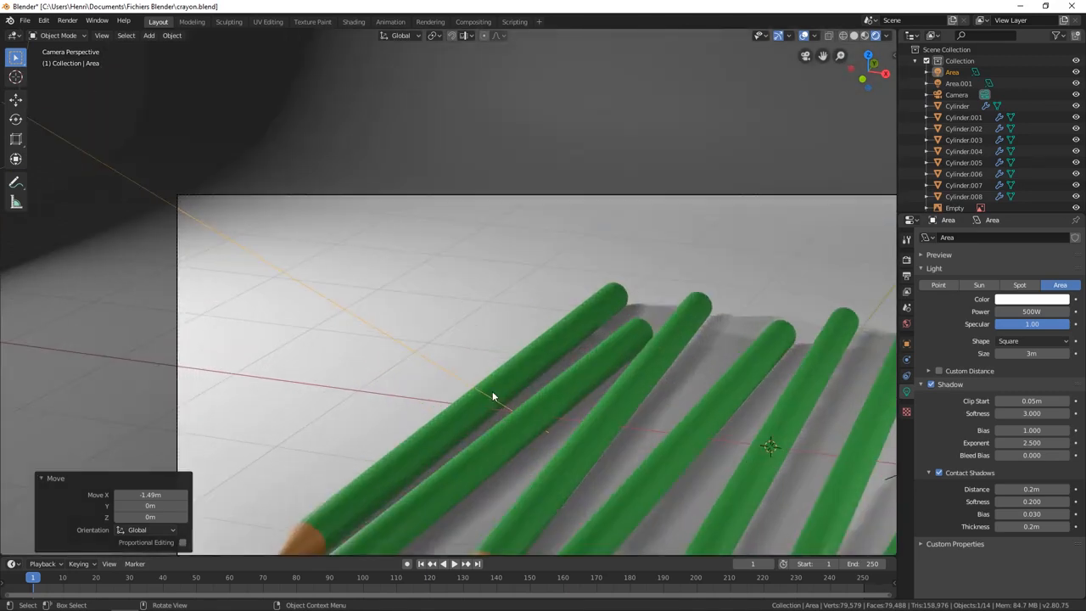
pyautogui.scroll(1, 603, 432)
pyautogui.scroll(-1, 546, 435)
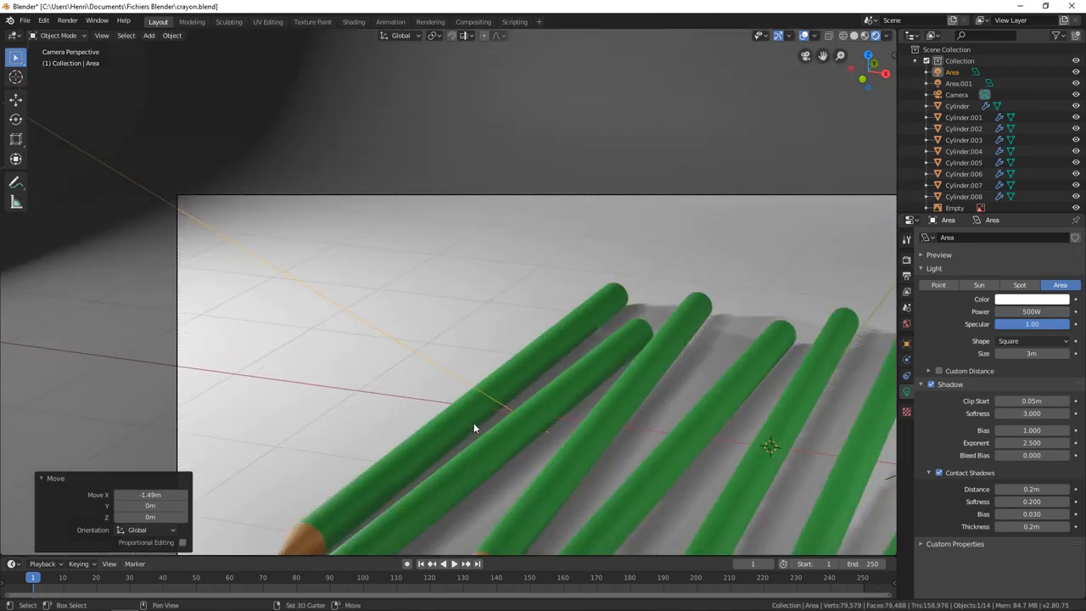
pyautogui.scroll(-2, 509, 356)
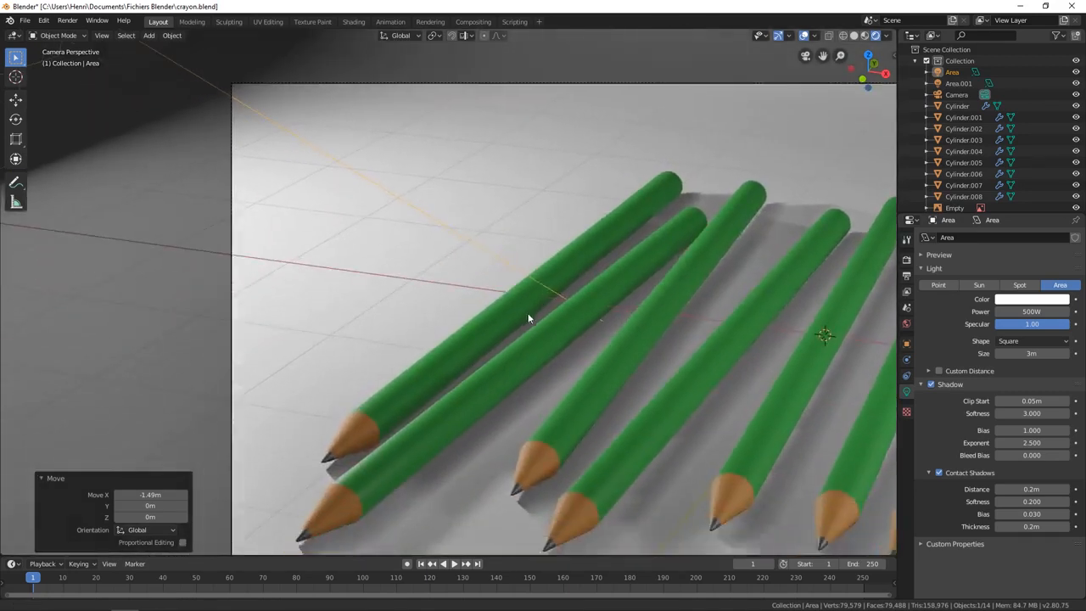
pyautogui.scroll(3, 527, 326)
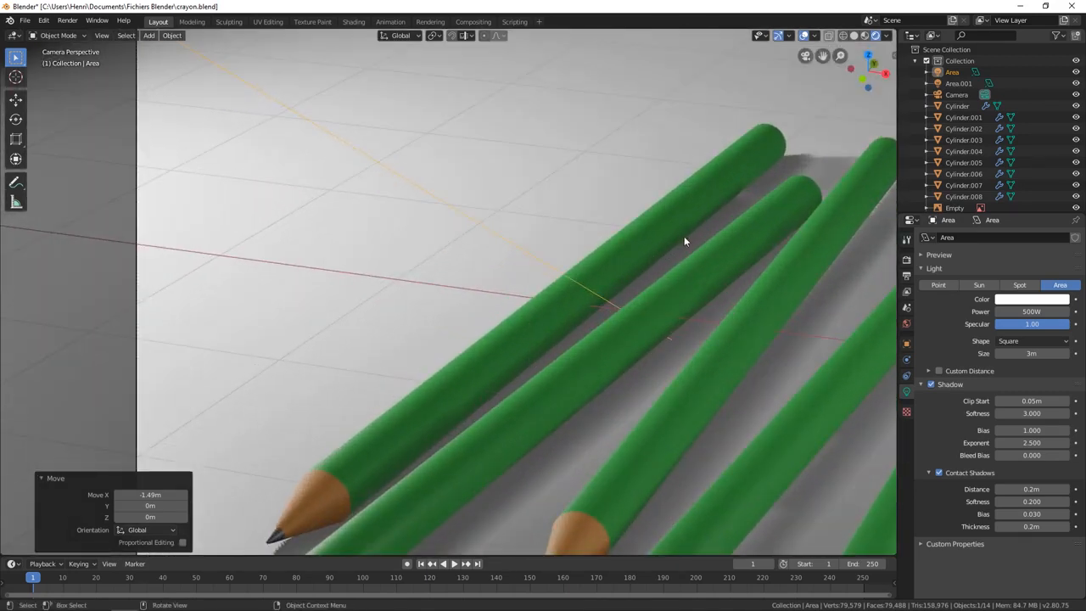
pyautogui.scroll(-4, 649, 323)
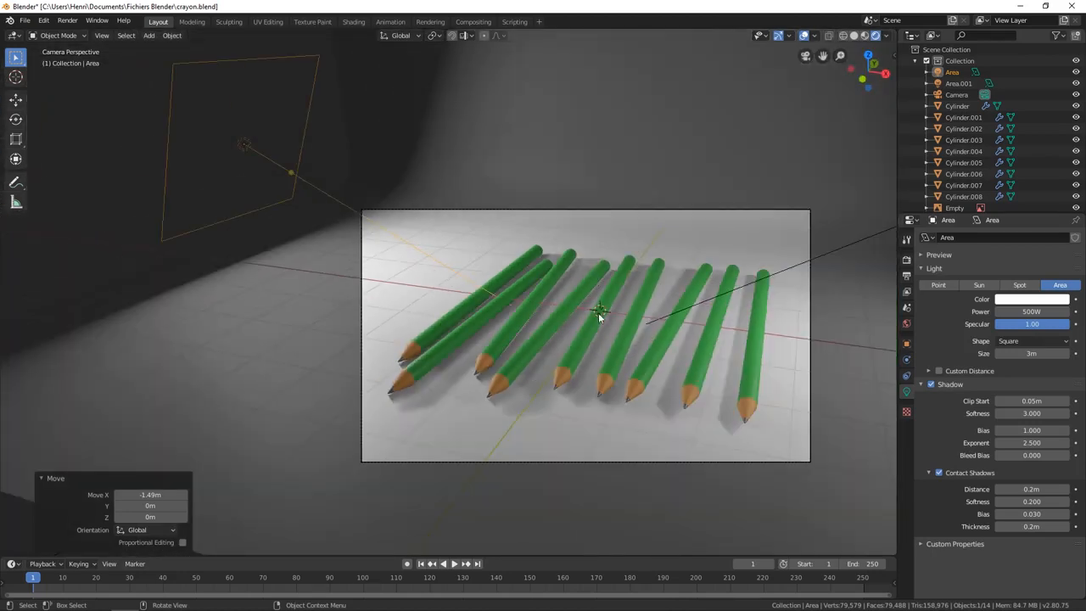
pyautogui.scroll(3, 556, 401)
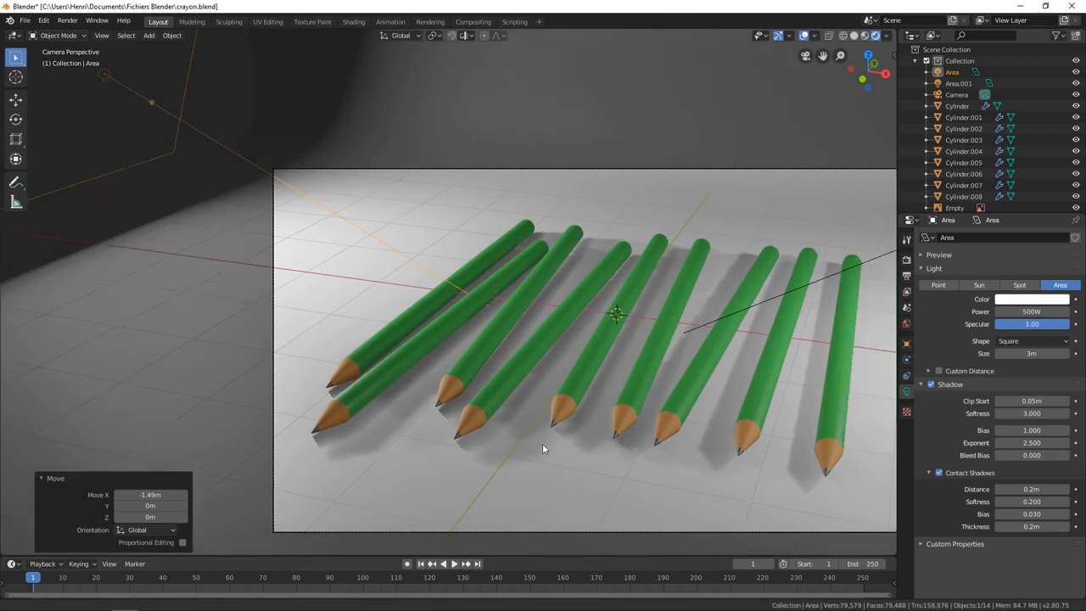
pyautogui.keyDown('shift'); pyautogui.moveTo(549, 445); pyautogui.dragTo(480, 452, button='middle'); pyautogui.keyUp('shift')
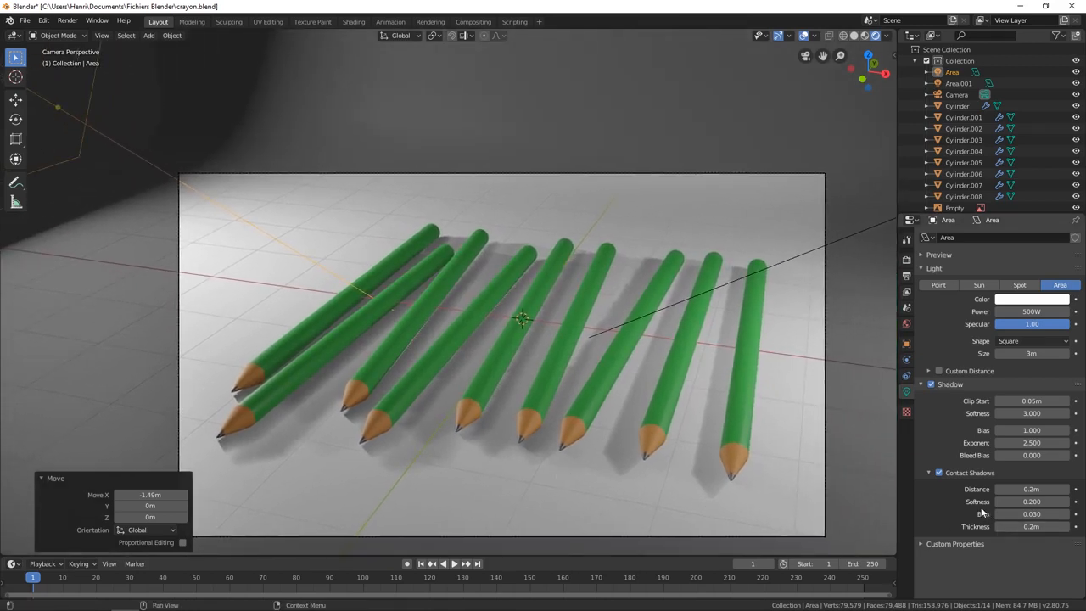
pyautogui.scroll(-2, 796, 223)
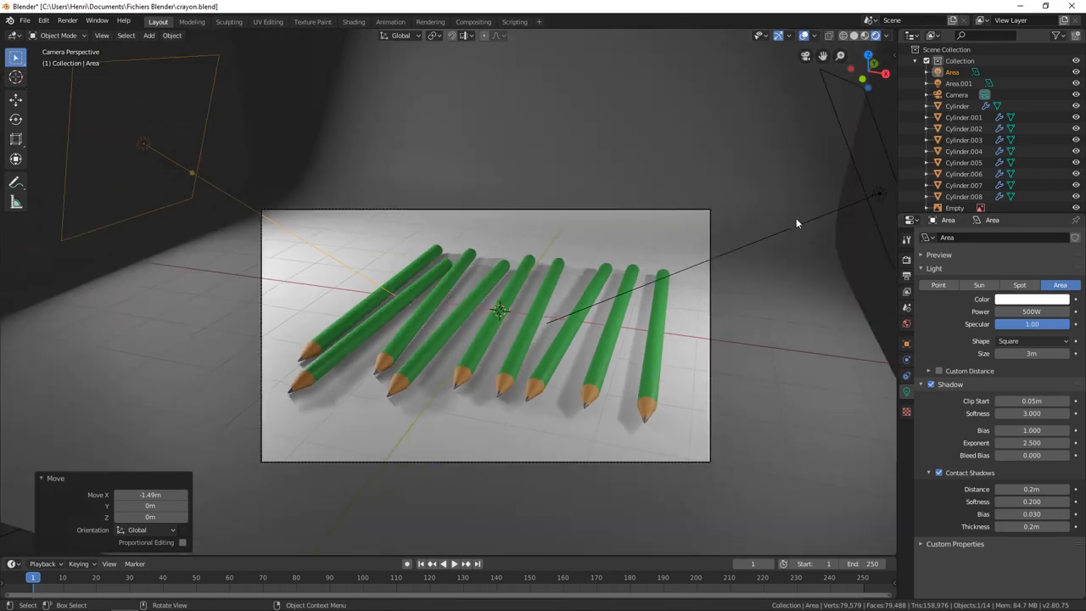
# Enable Contact Shadows for the second area light, Area.001, and check the pencils' shadows
pyautogui.click(883, 194)
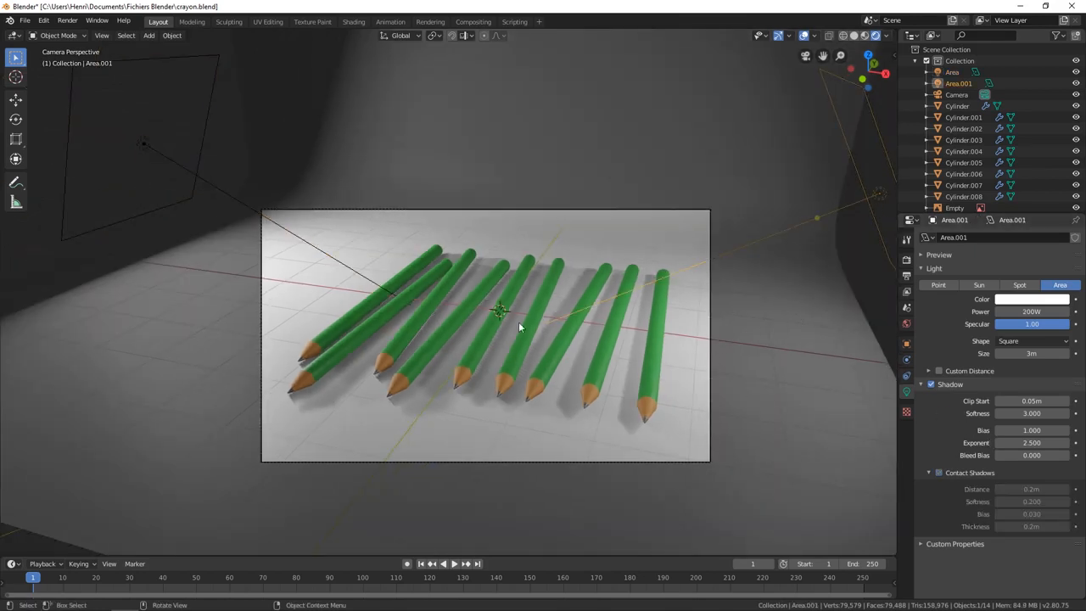
pyautogui.click(938, 473)
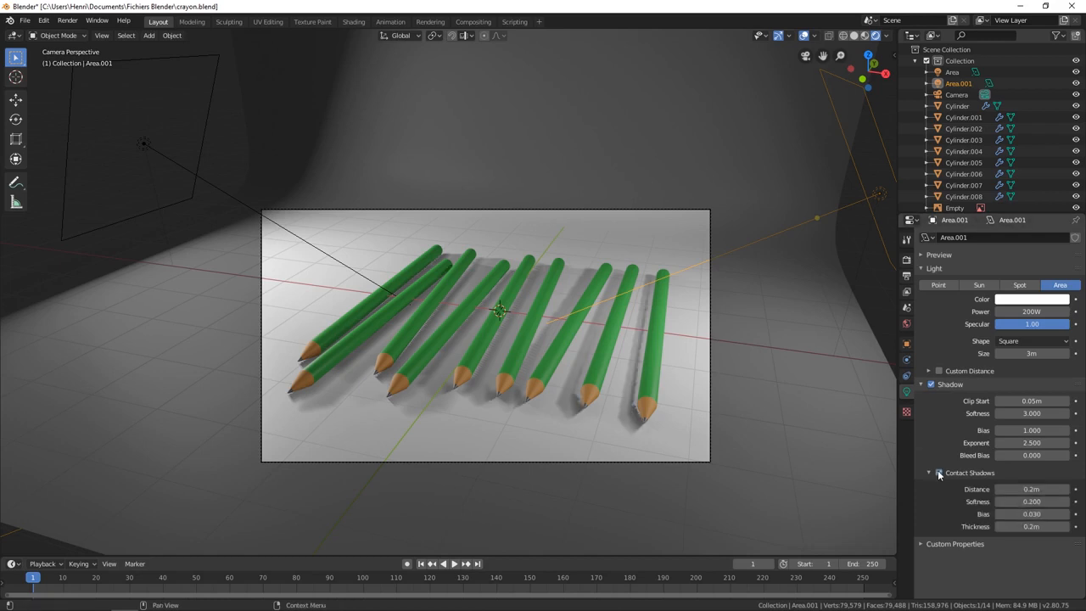
pyautogui.scroll(1, 623, 424)
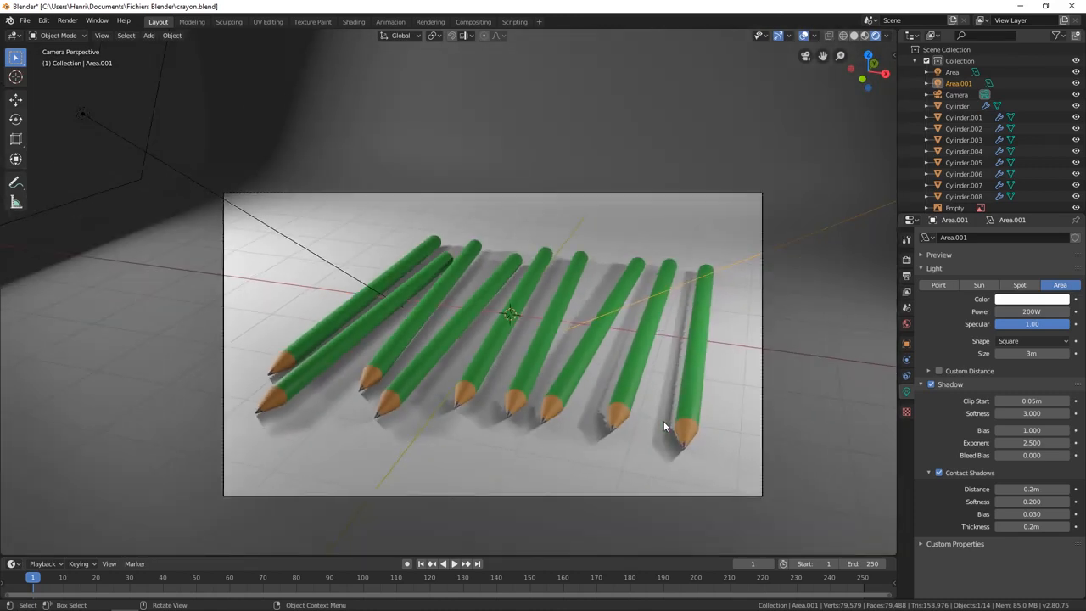
pyautogui.scroll(-2, 685, 407)
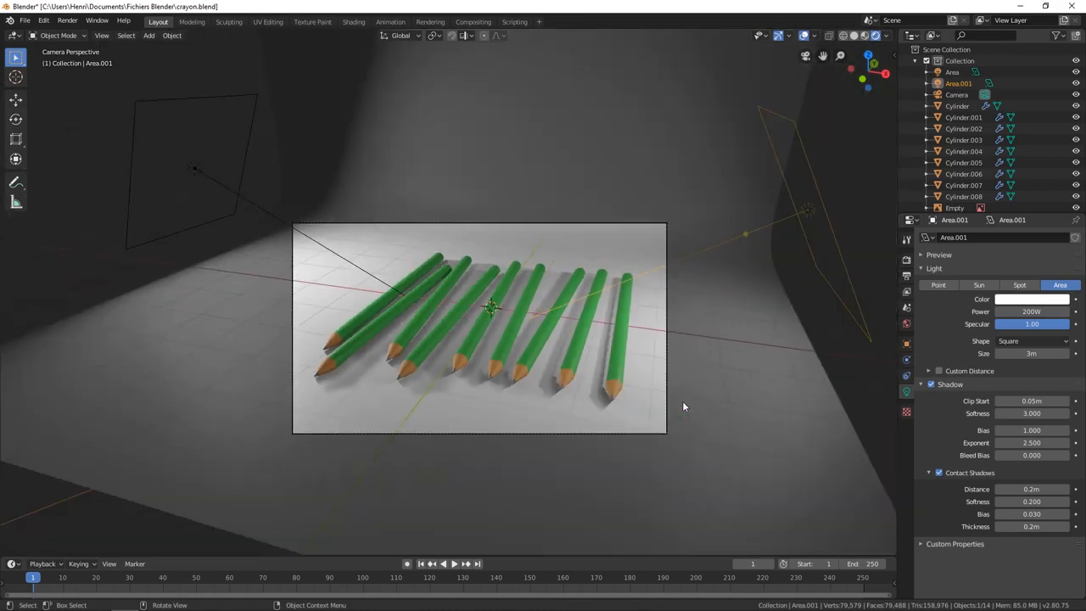
pyautogui.scroll(1, 684, 406)
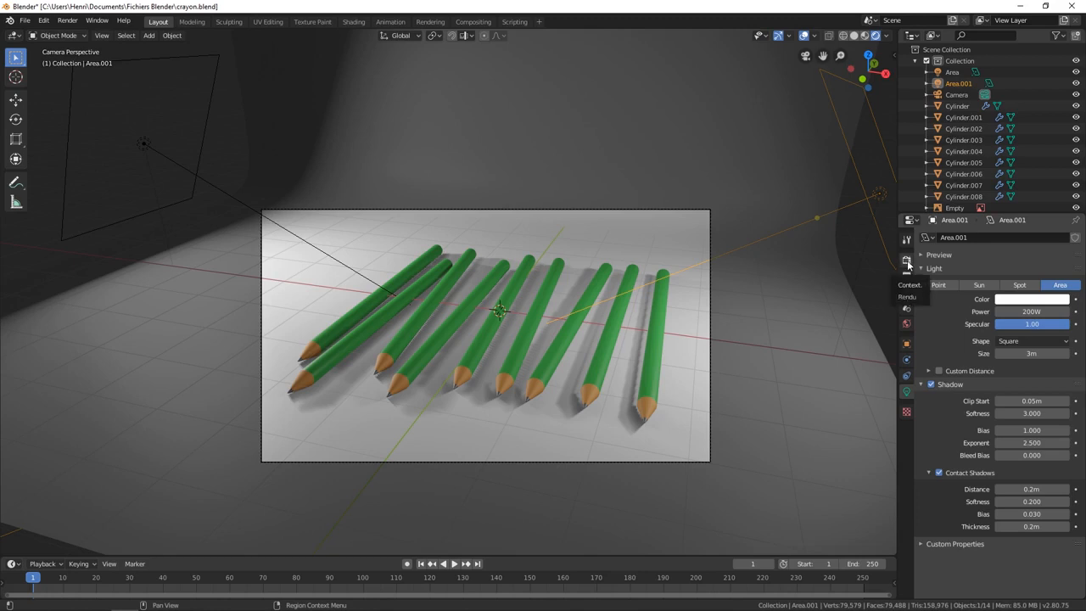
# Enable Soft Shadows in the scene's Eevee shadow render settings
pyautogui.click(907, 259)
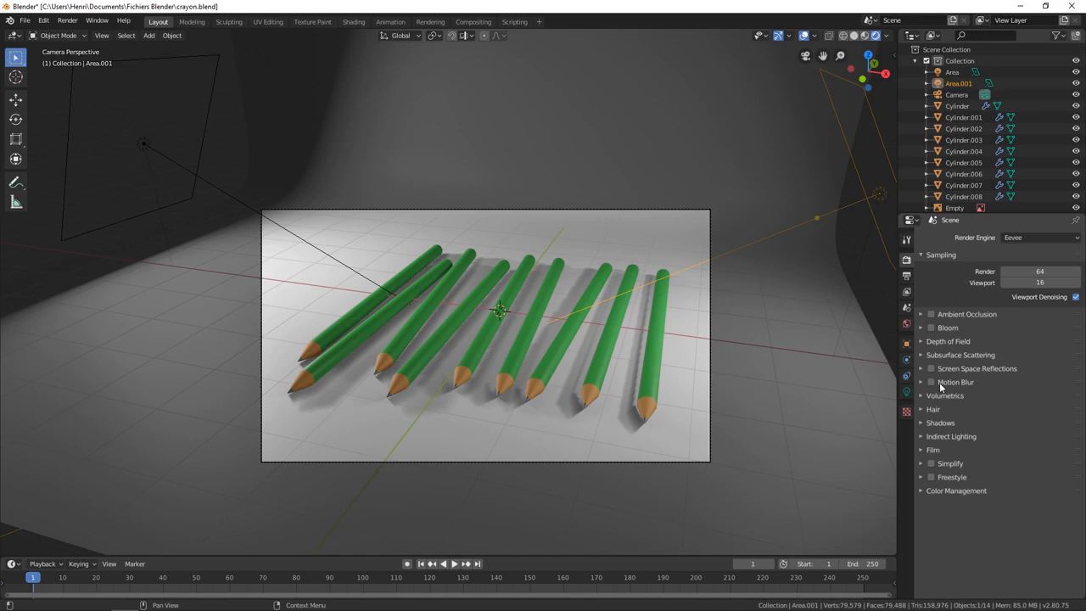
pyautogui.click(921, 423)
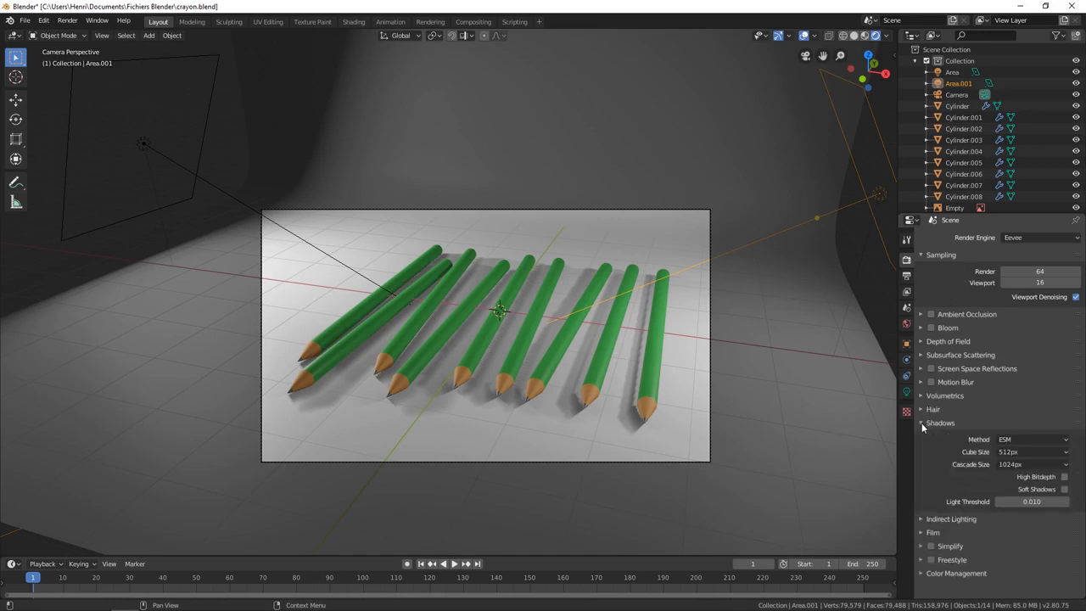
pyautogui.click(1065, 490)
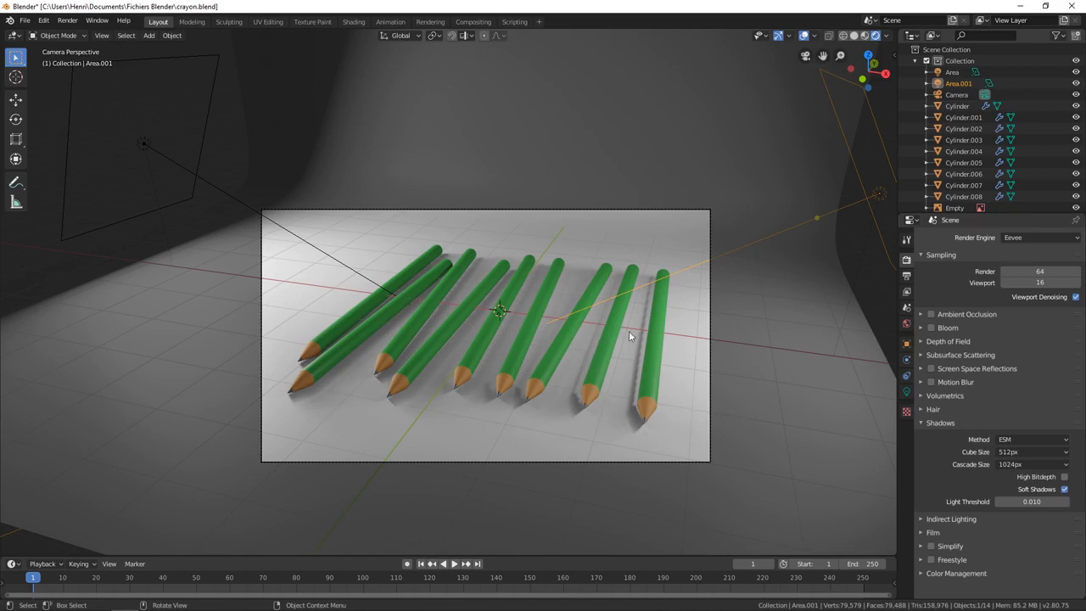
# Set the Eevee shadow method to VSM
pyautogui.click(1006, 438)
pyautogui.click(1005, 439)
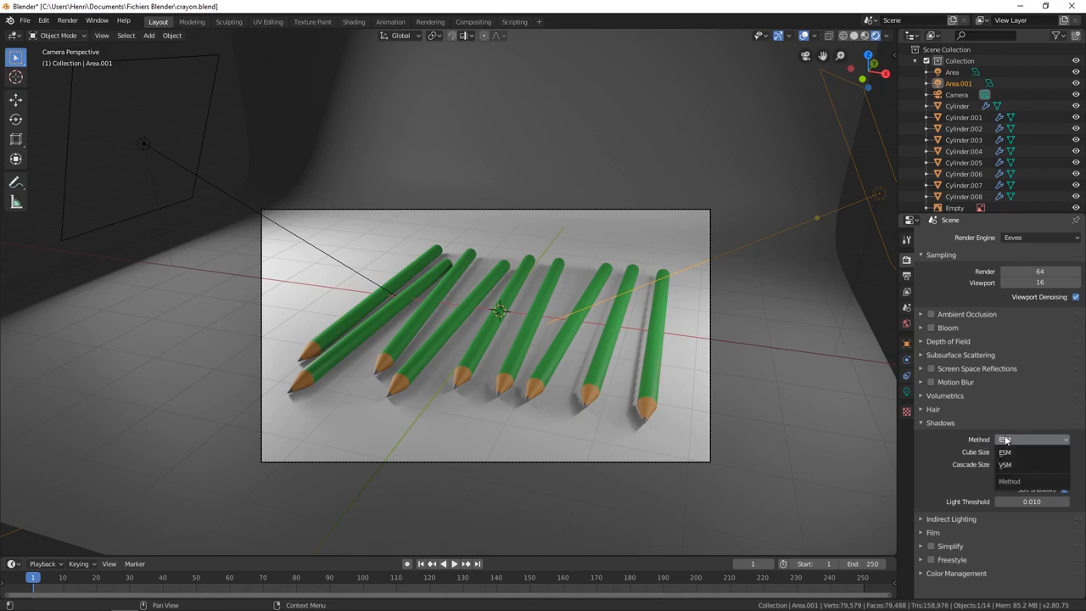
pyautogui.click(1006, 464)
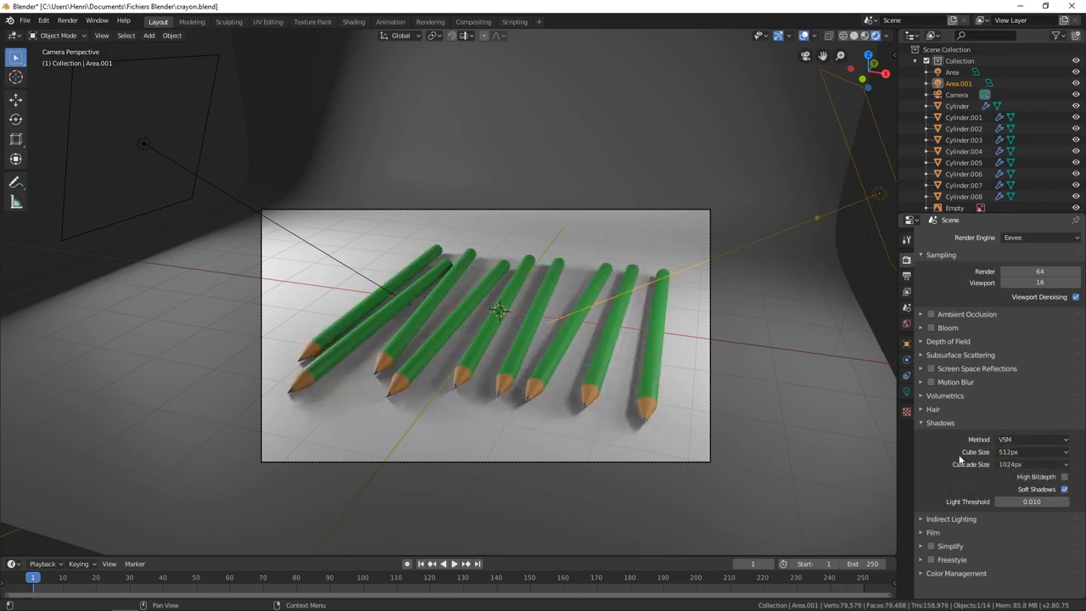
pyautogui.click(1010, 438)
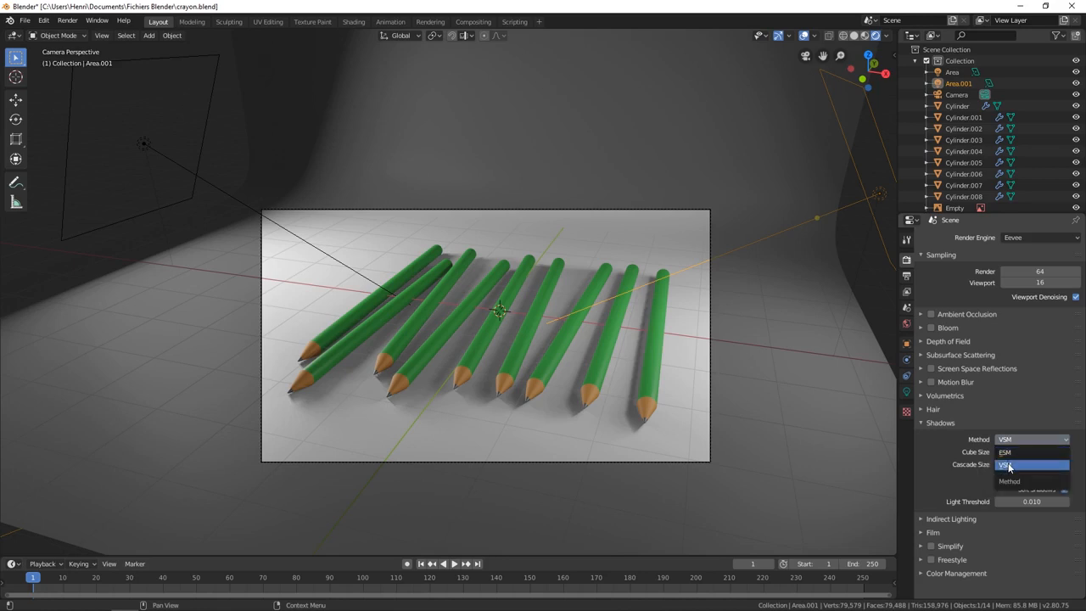
pyautogui.click(1007, 466)
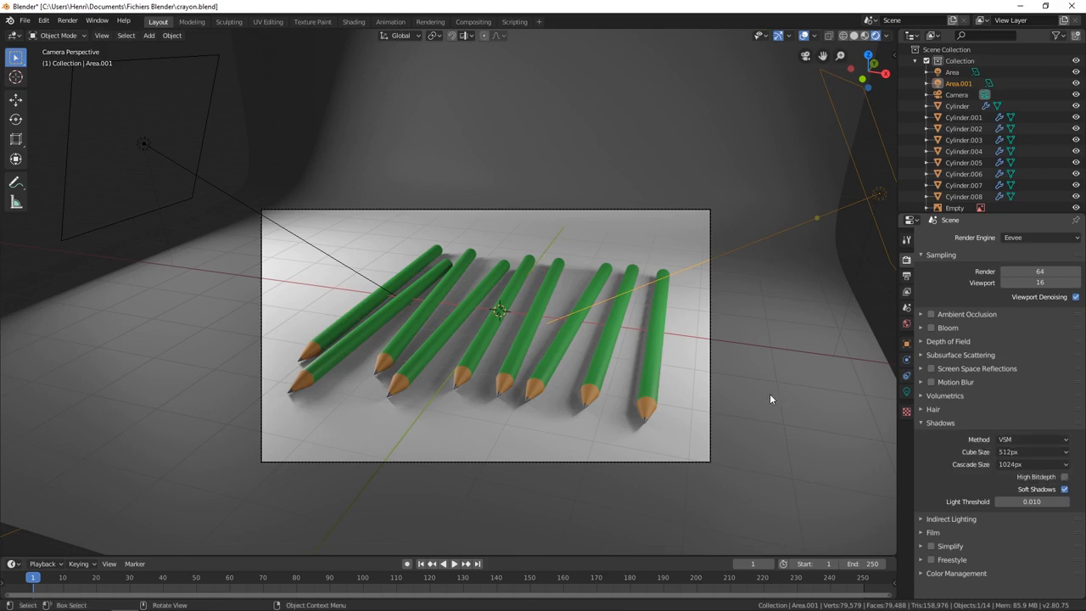
# Enable Screen Space Reflections and Ambient Occlusion in the Eevee render settings
pyautogui.click(924, 367)
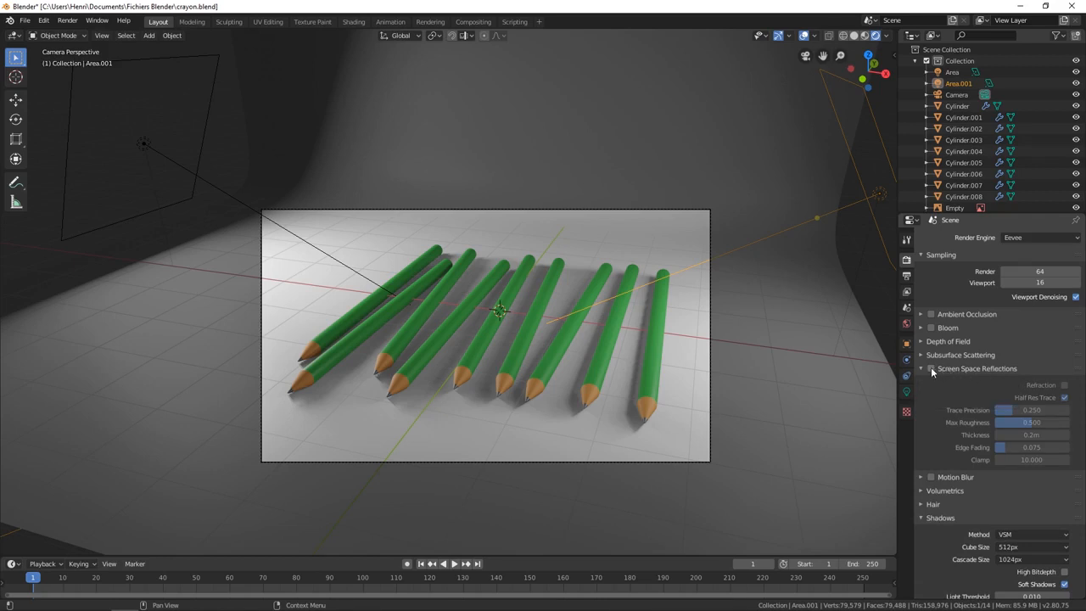
pyautogui.click(931, 368)
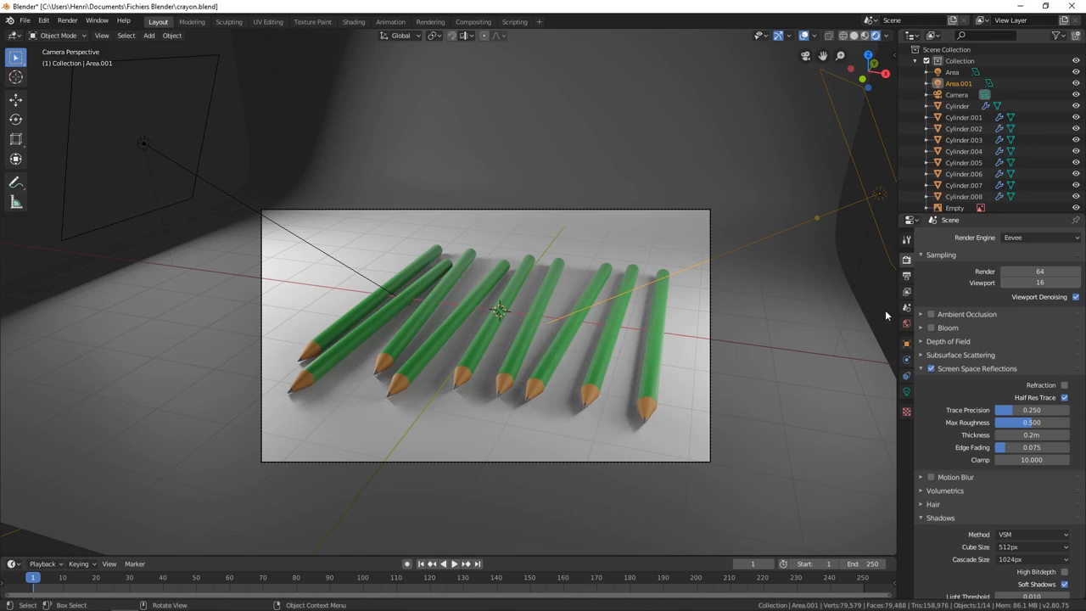
pyautogui.click(930, 313)
pyautogui.scroll(-3, 962, 392)
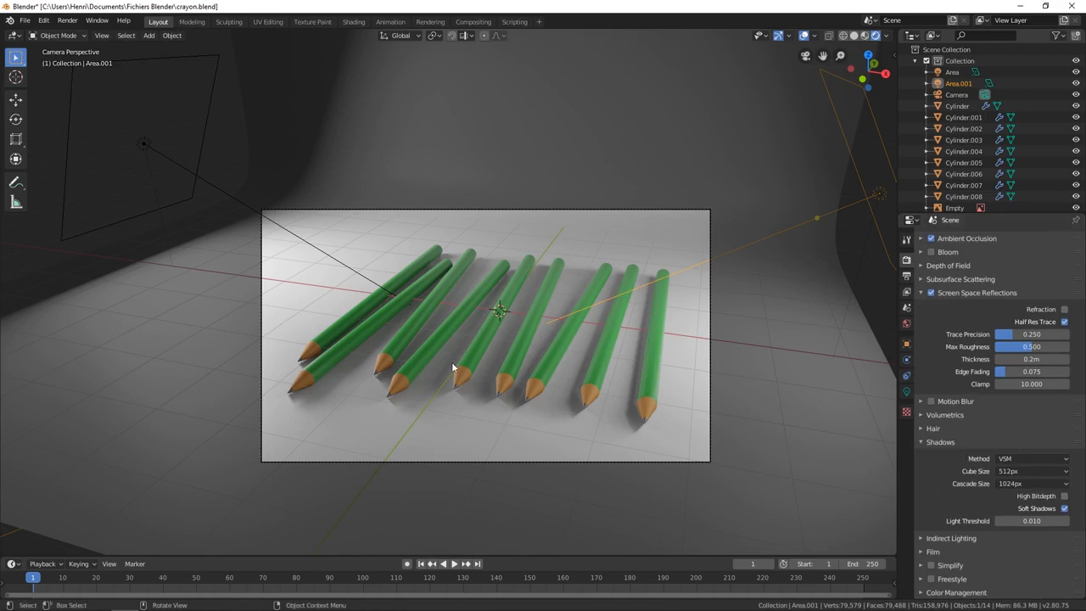
pyautogui.scroll(3, 960, 412)
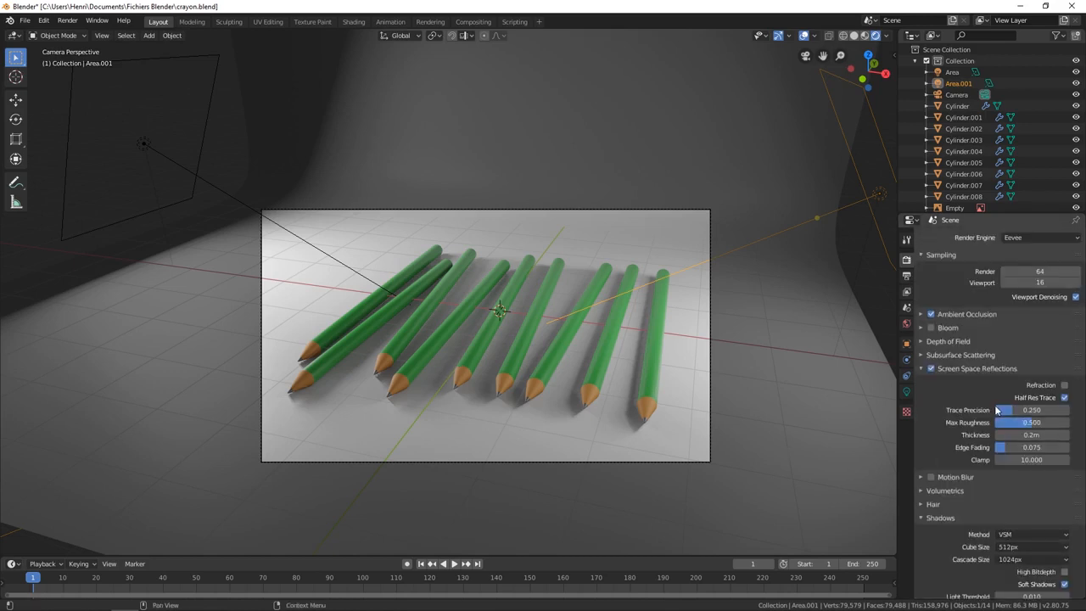
# Render the still image and inspect the pencils and their shadows in the maximised render window
pyautogui.click(70, 26)
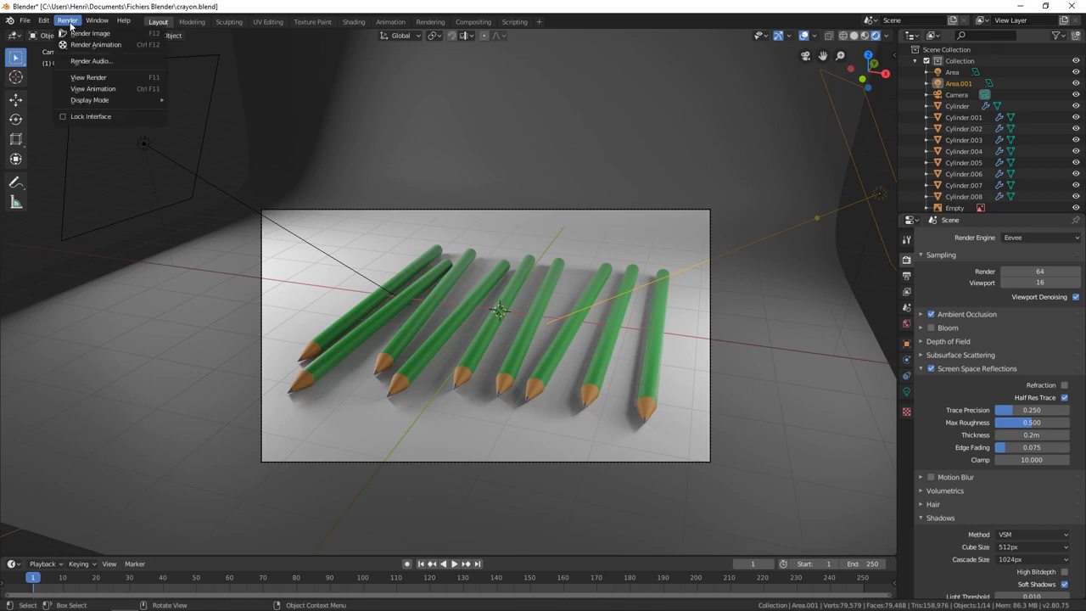
pyautogui.click(77, 33)
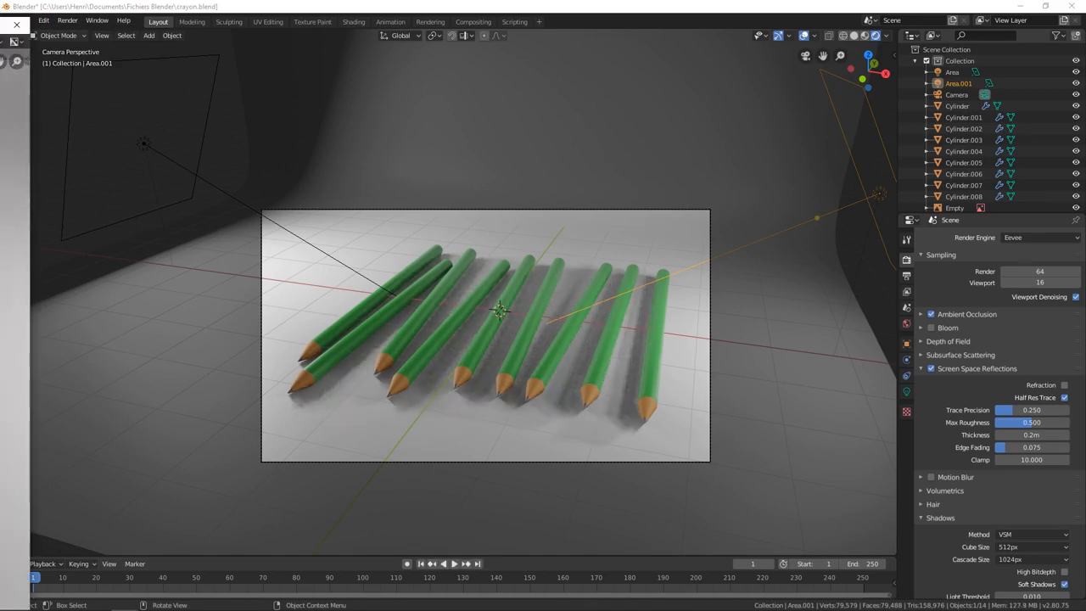
pyautogui.press('Escape')
pyautogui.moveTo(0, 51); pyautogui.dragTo(543, 2)
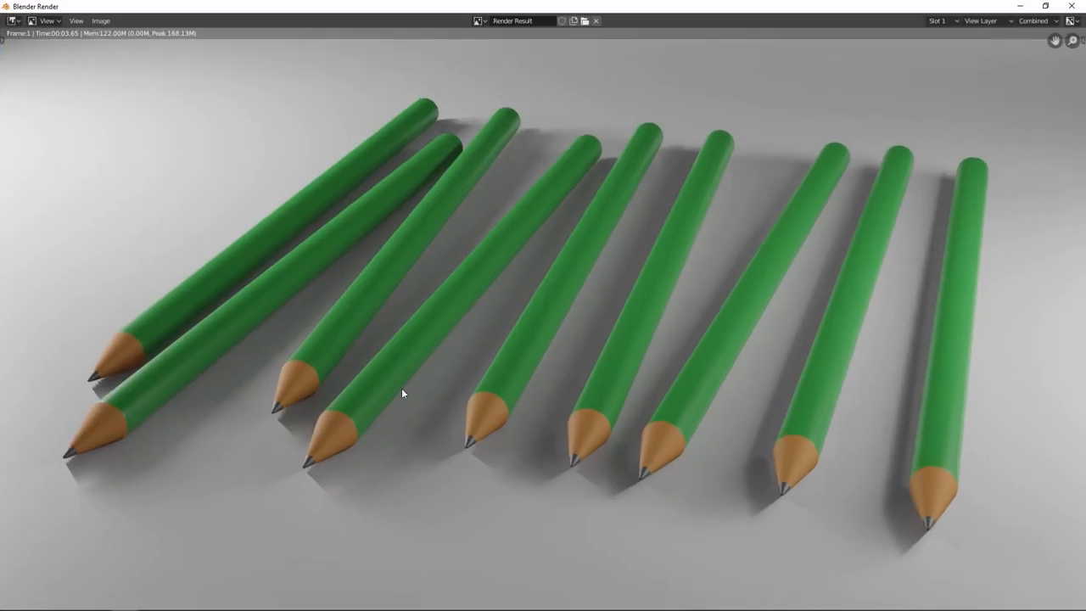
pyautogui.scroll(-3, 404, 392)
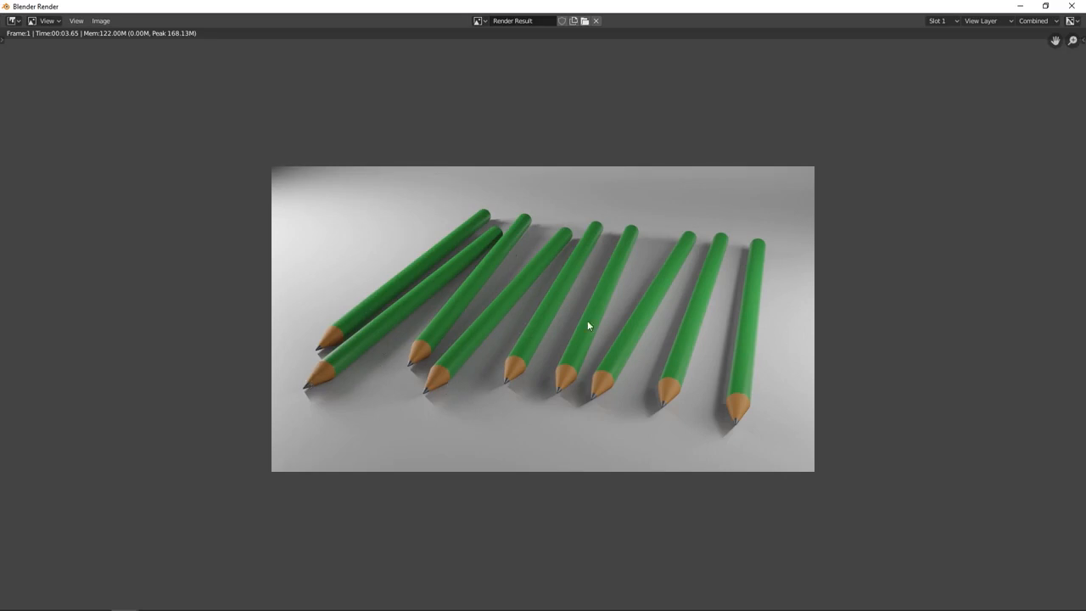
pyautogui.scroll(2, 823, 362)
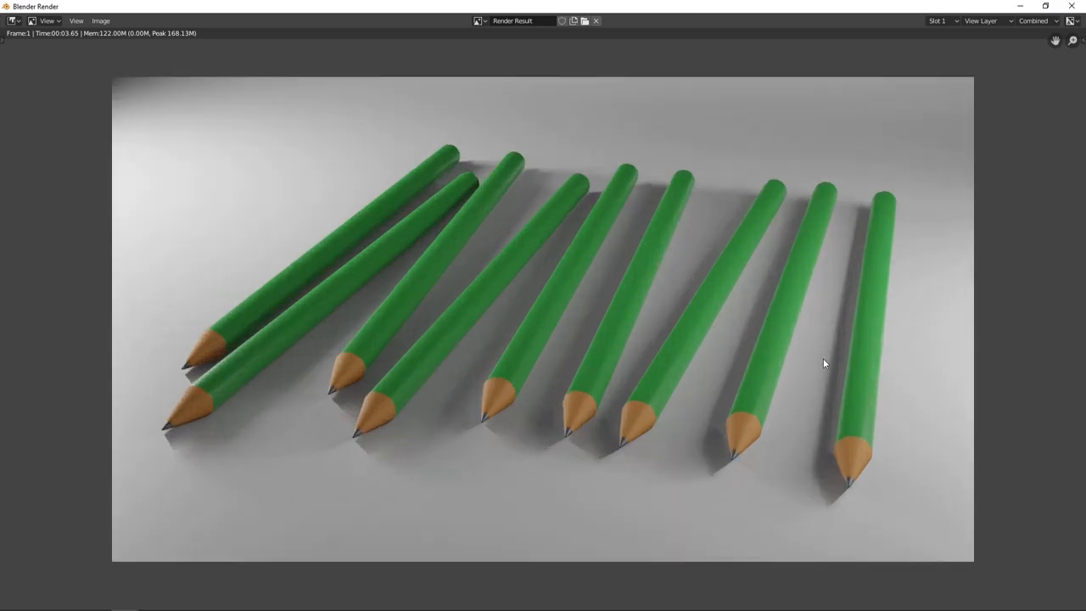
pyautogui.scroll(-1, 822, 363)
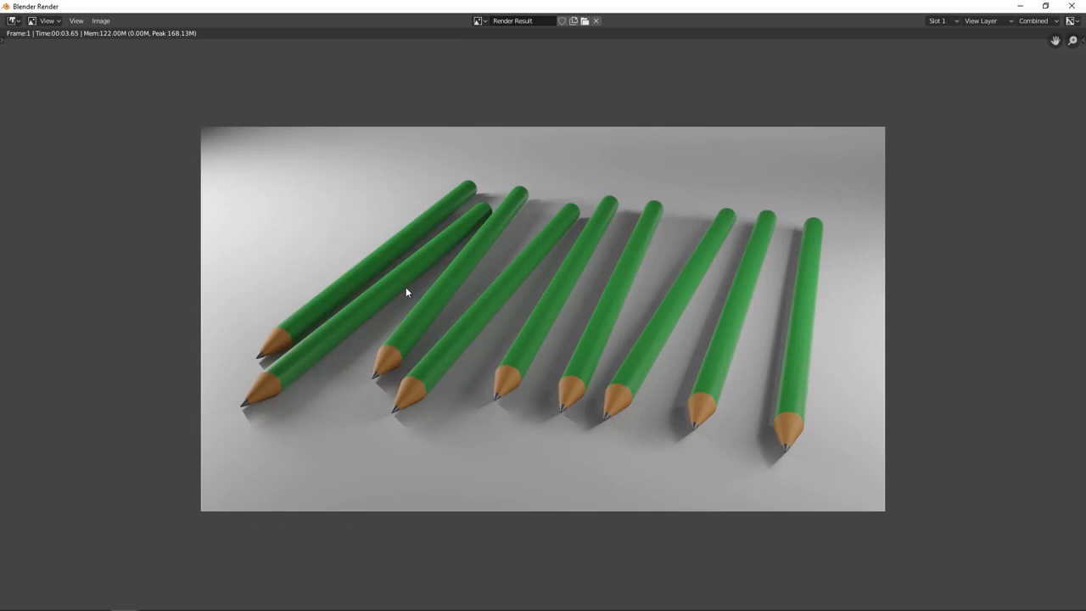
pyautogui.scroll(-3, 472, 372)
pyautogui.scroll(1, 514, 368)
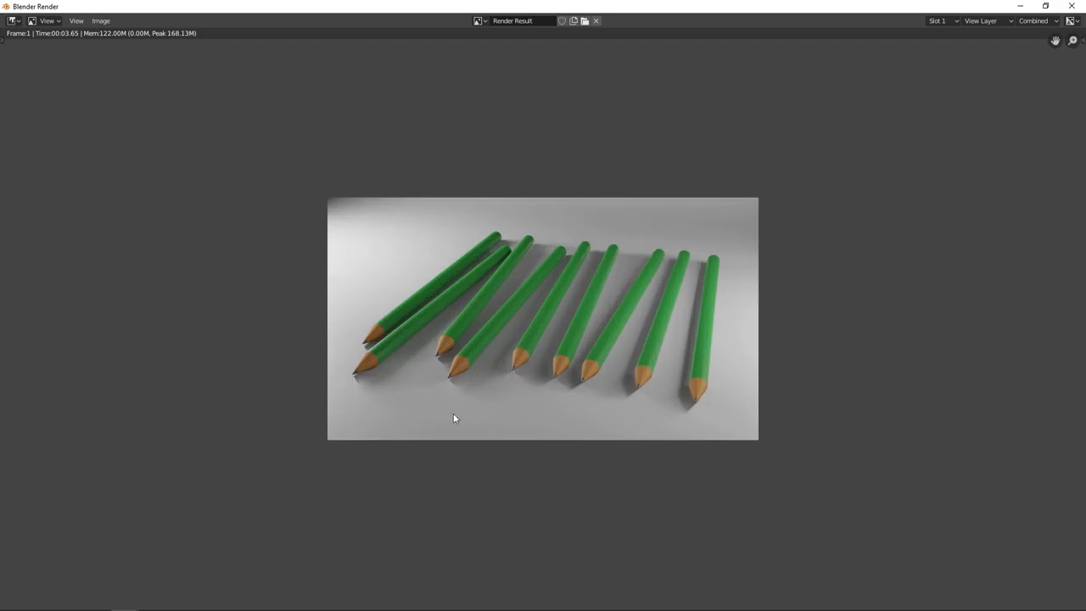
pyautogui.scroll(2, 456, 398)
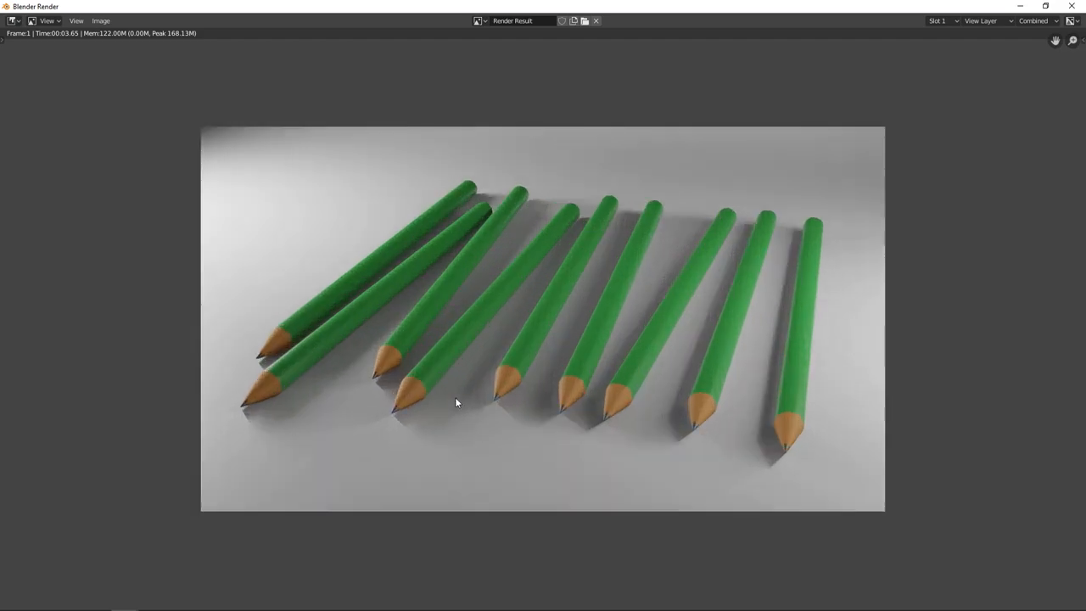